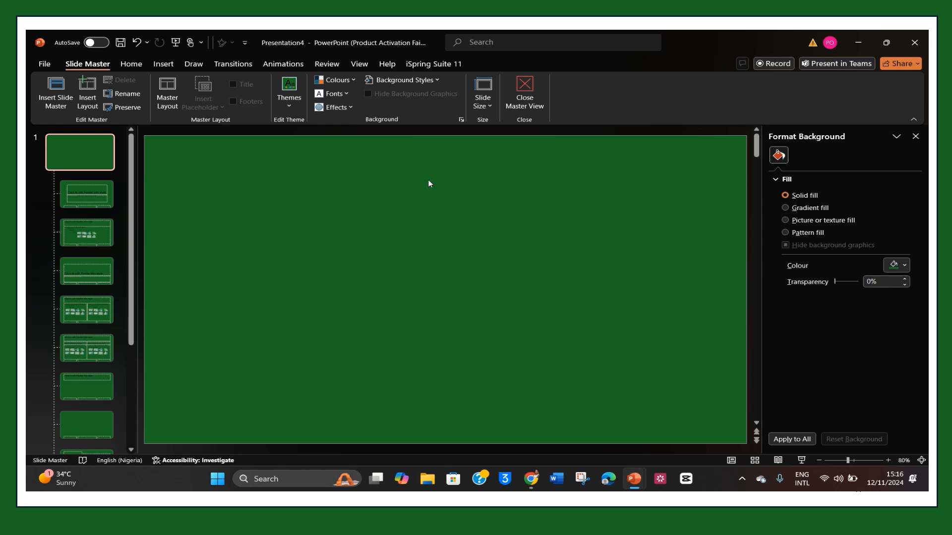
Insert a rectangle near the upper-left corner of the parent slide master.
click(163, 64)
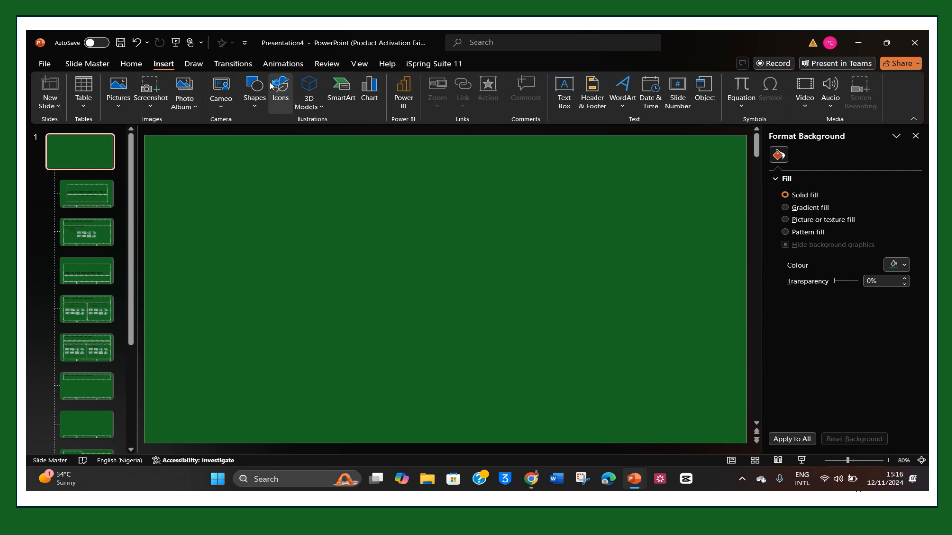
click(254, 87)
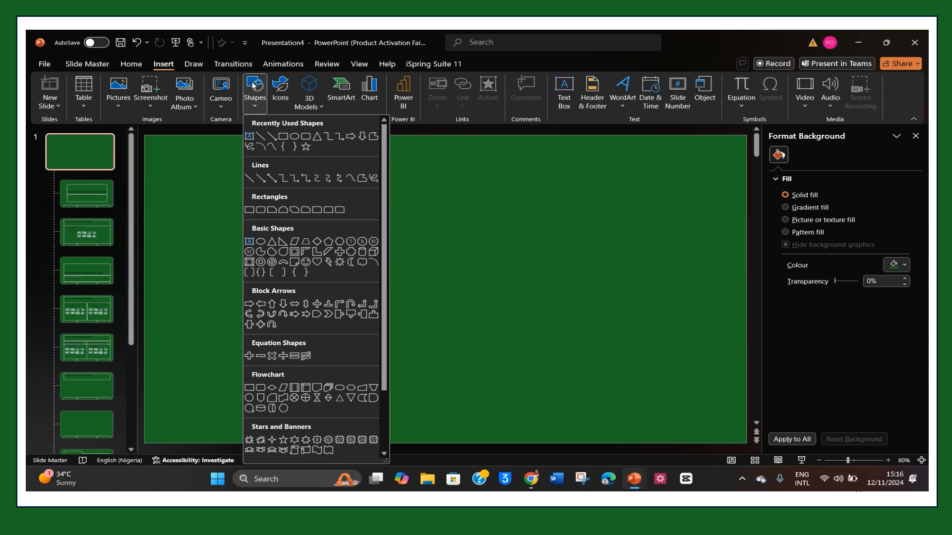
click(284, 135)
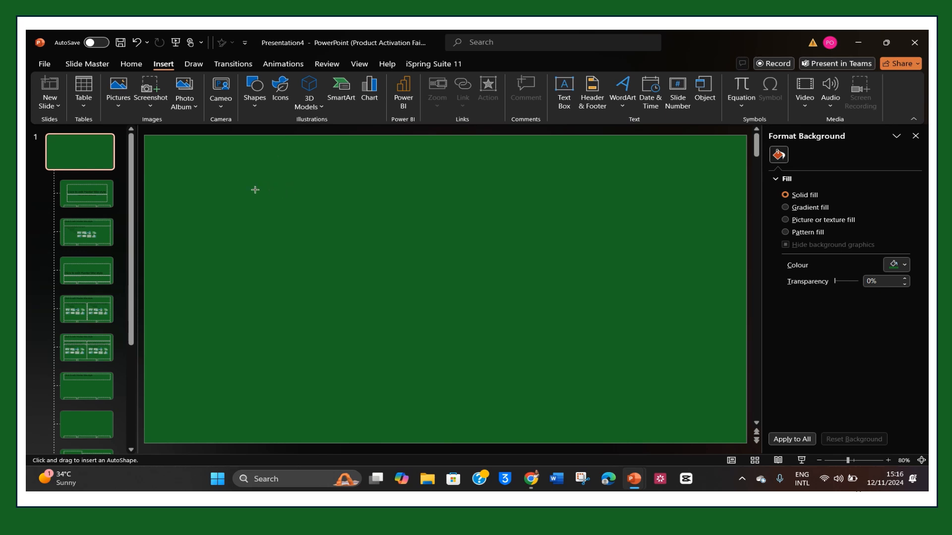
click(199, 153)
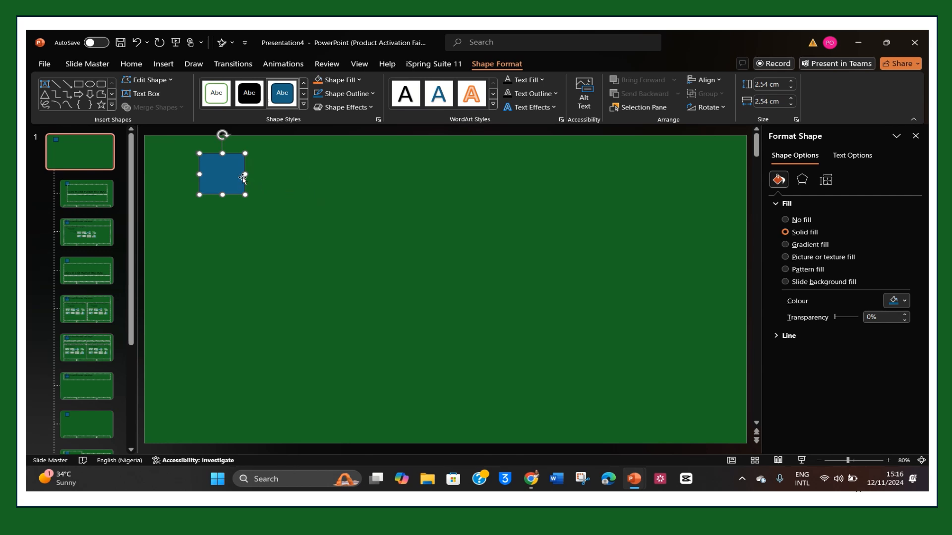
Resize the rectangle to about 17.04 cm high and 30.85 cm wide and centre it over the green master background.
drag(244, 176, 199, 184)
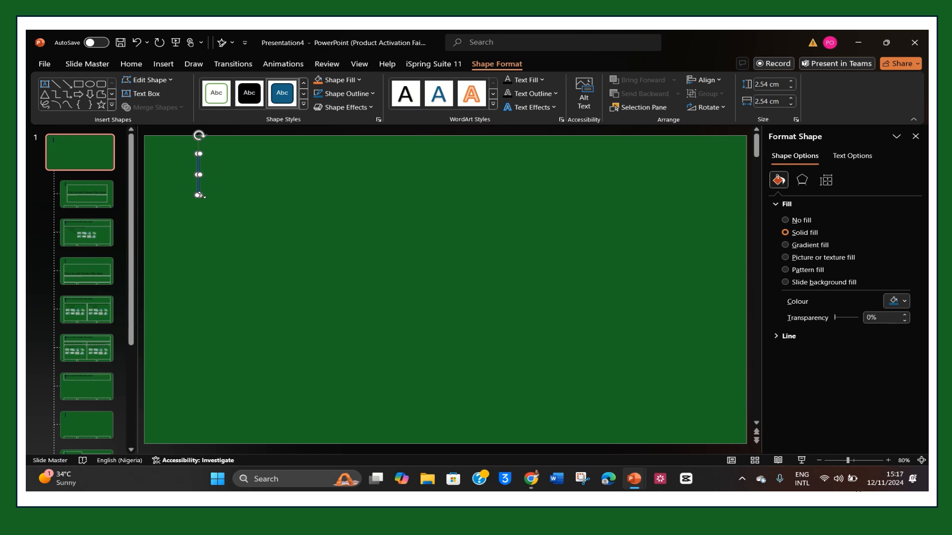
drag(200, 174, 713, 233)
click(475, 209)
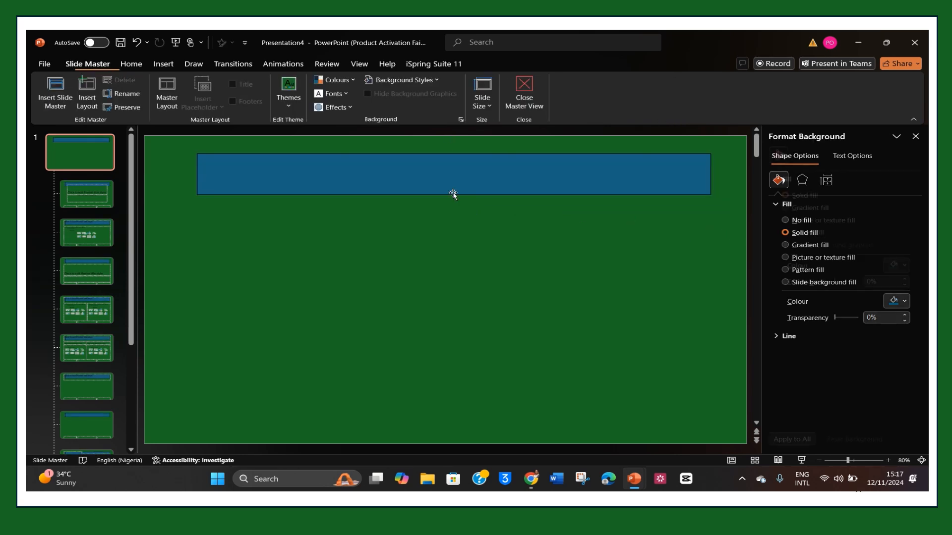
click(401, 185)
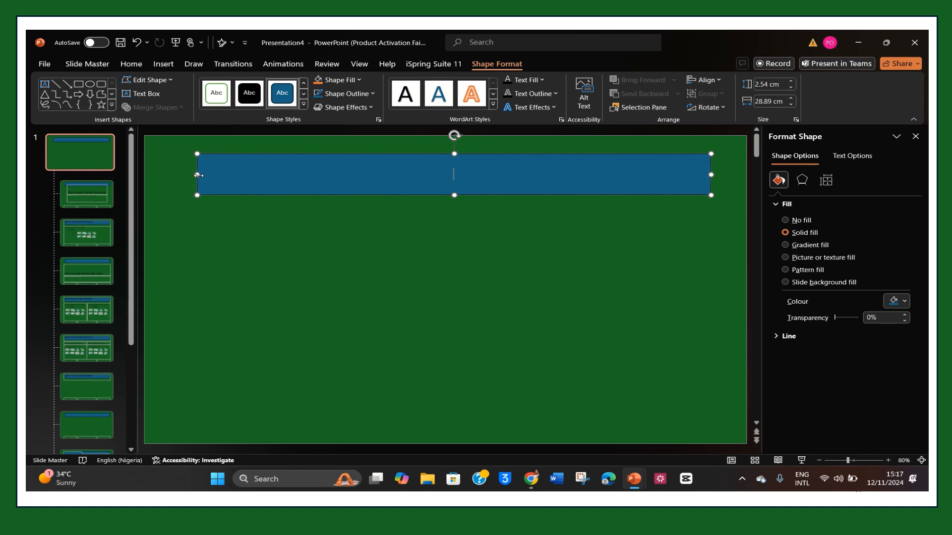
drag(198, 175, 163, 169)
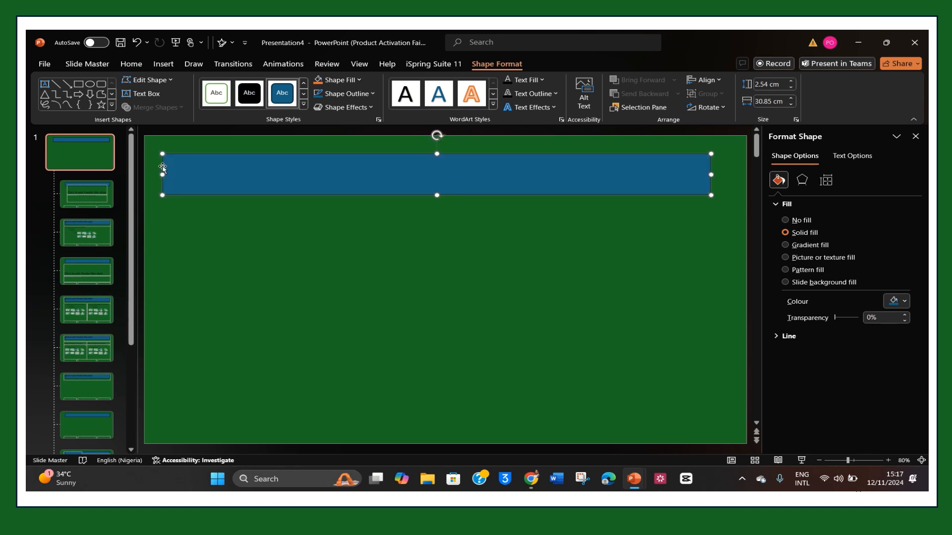
drag(434, 196, 539, 430)
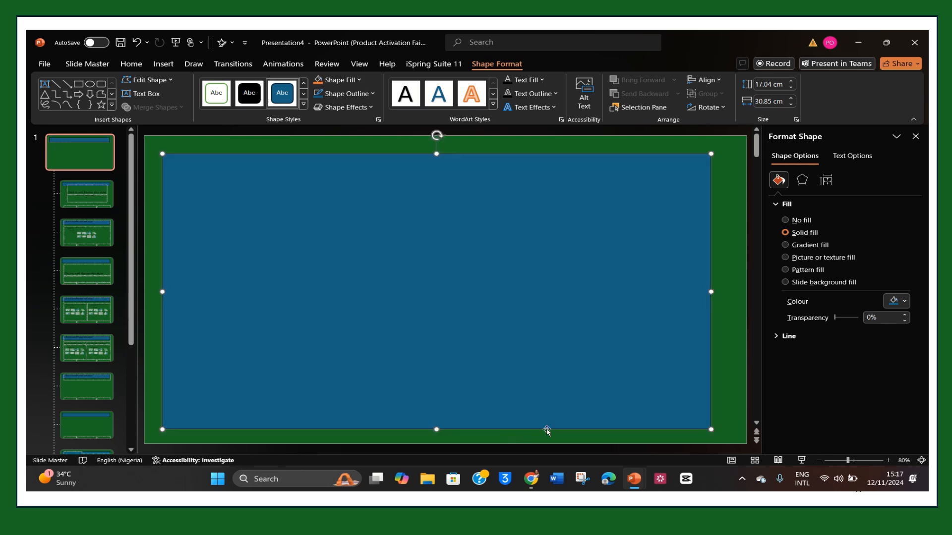
drag(514, 321, 521, 321)
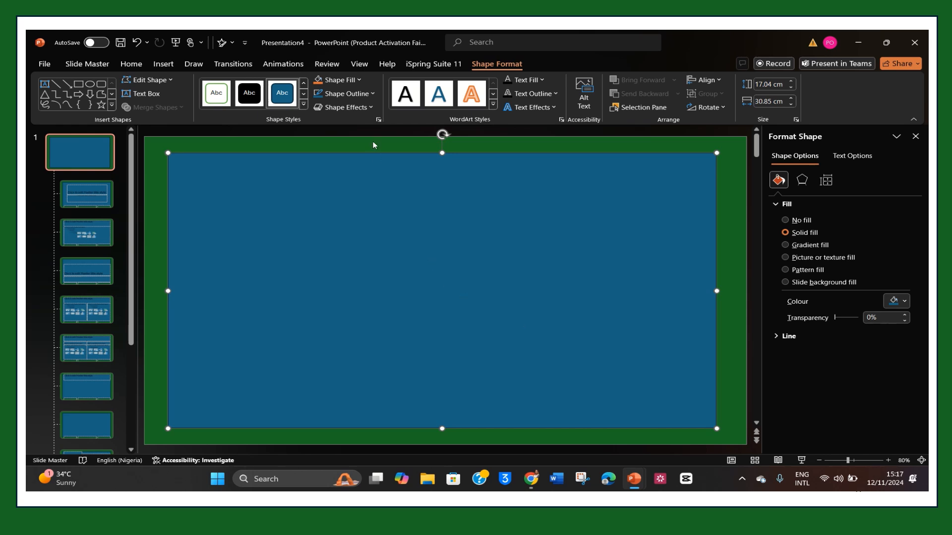
Remove the fill from the rectangle on the slide master.
click(357, 81)
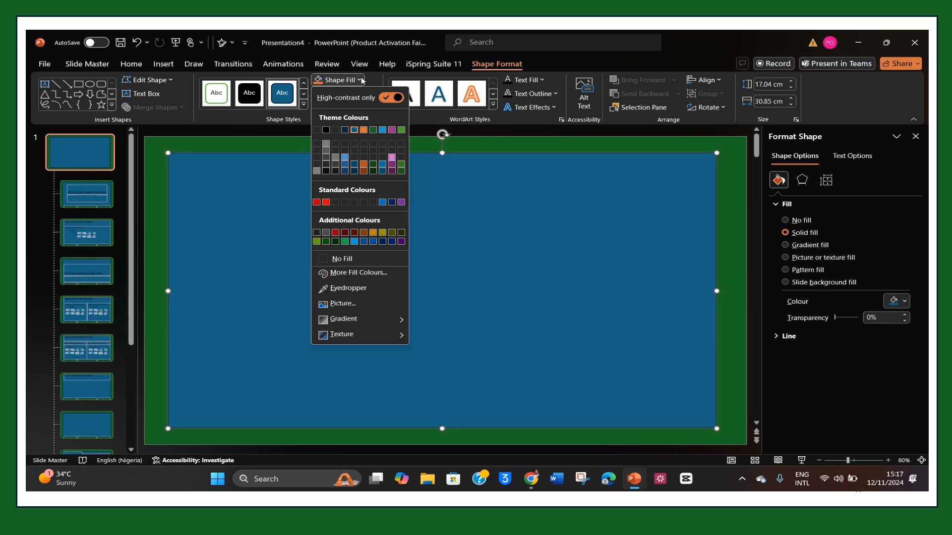
click(361, 80)
click(361, 77)
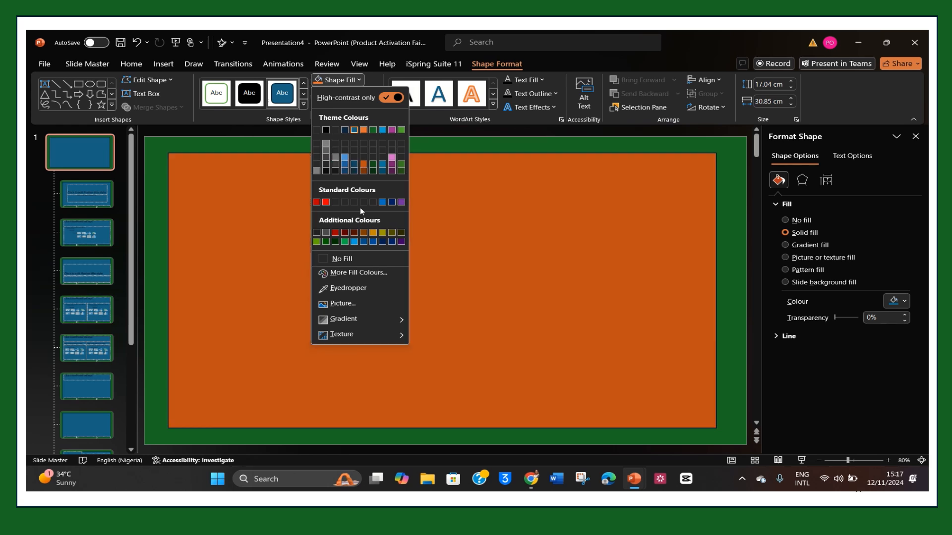
click(351, 259)
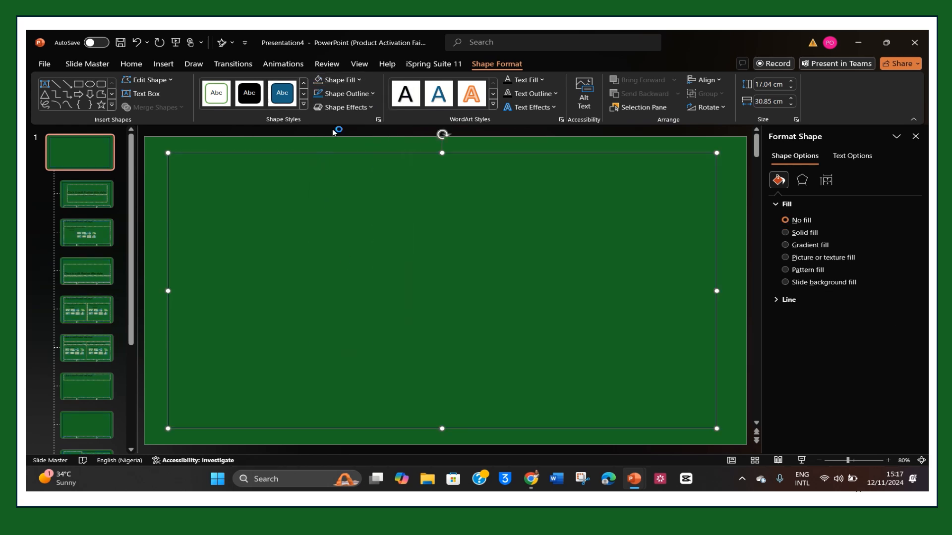
Turn off the high-contrast-only colour filter and fill the rectangle with white.
click(346, 84)
click(402, 97)
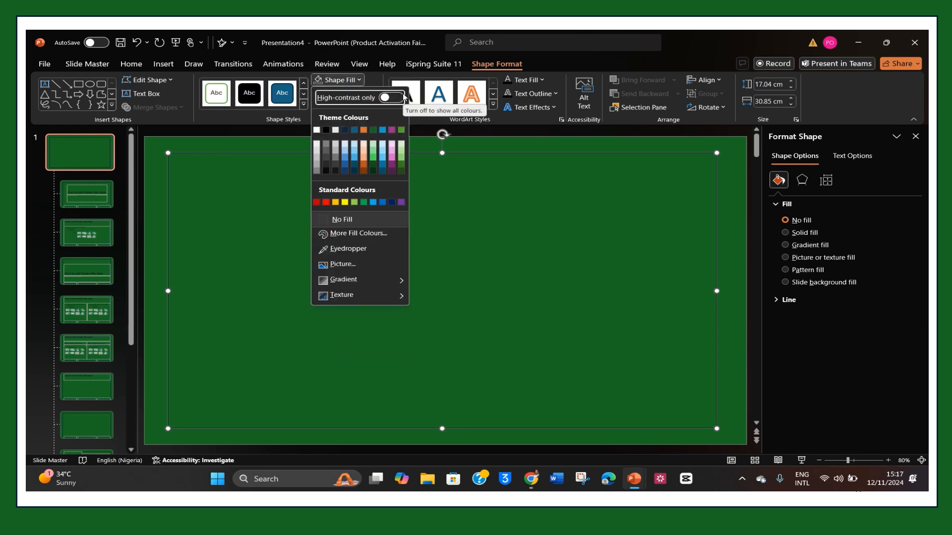
click(317, 130)
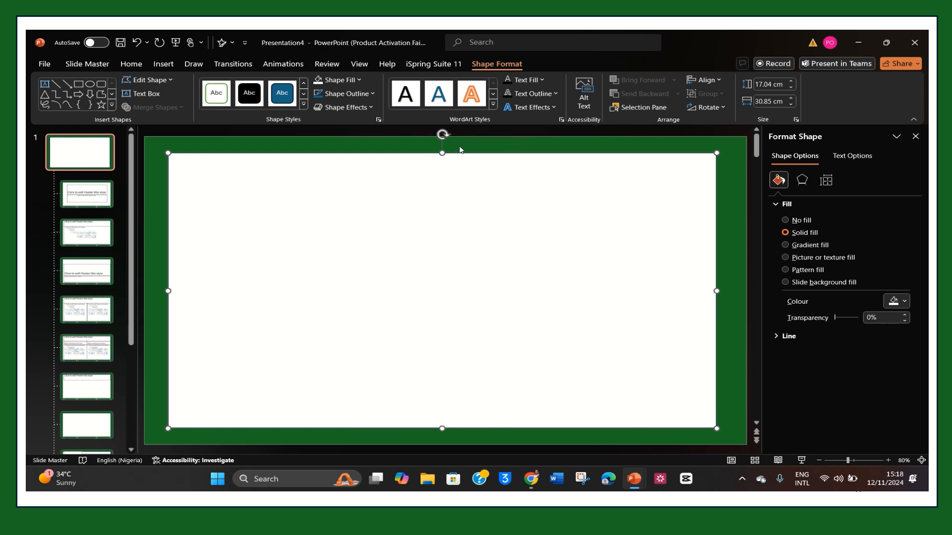
Enlarge the white rectangle to about 17.49 cm high and 32.76 cm wide, leaving a narrow green border.
drag(442, 153, 442, 146)
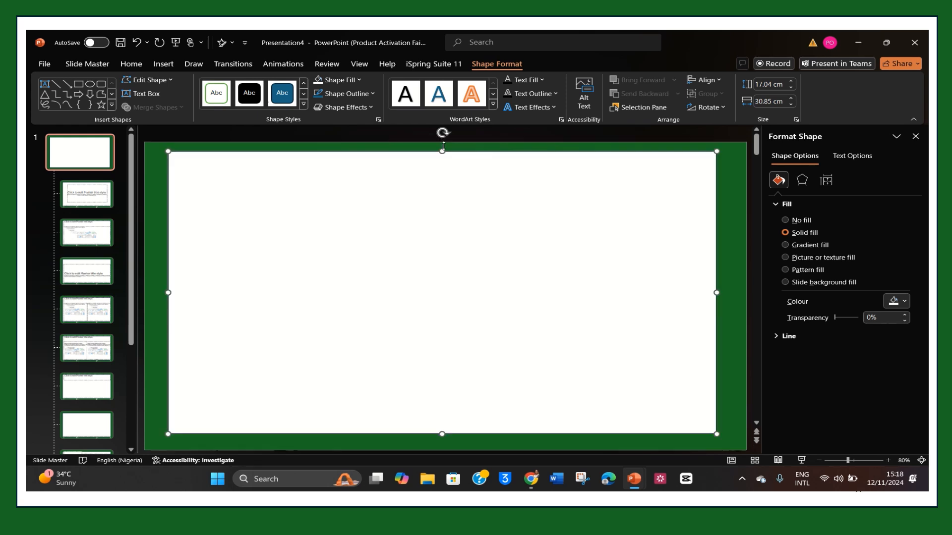
drag(168, 293, 155, 290)
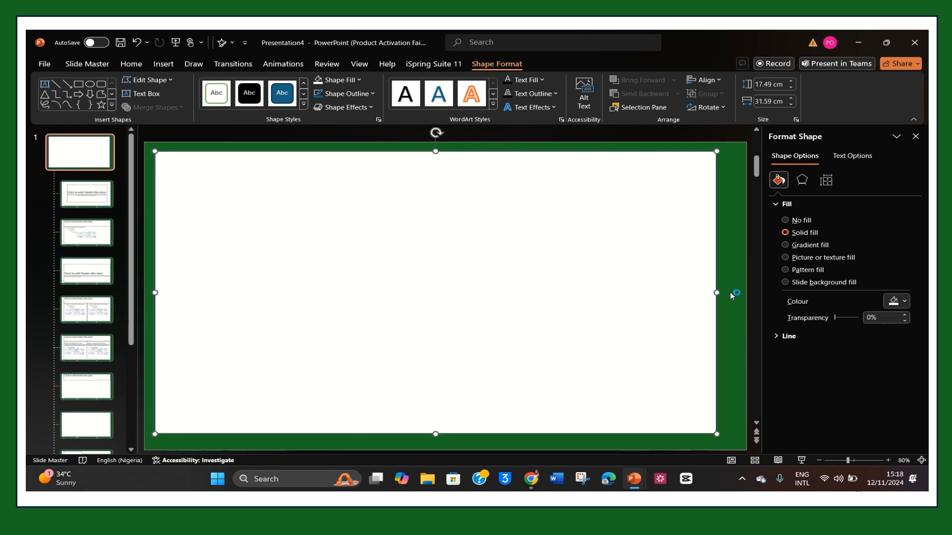
drag(717, 291, 737, 292)
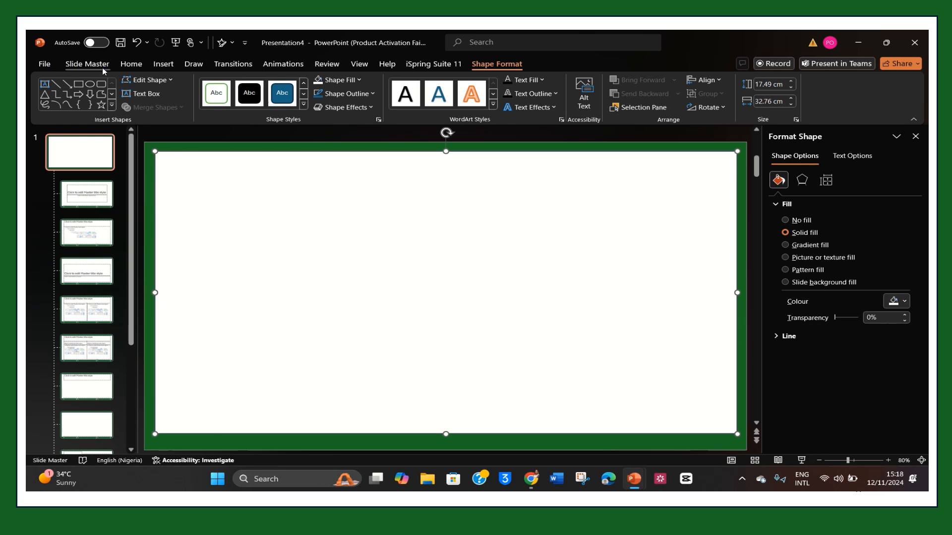
Start inserting a picture from this device onto the slide master.
click(164, 64)
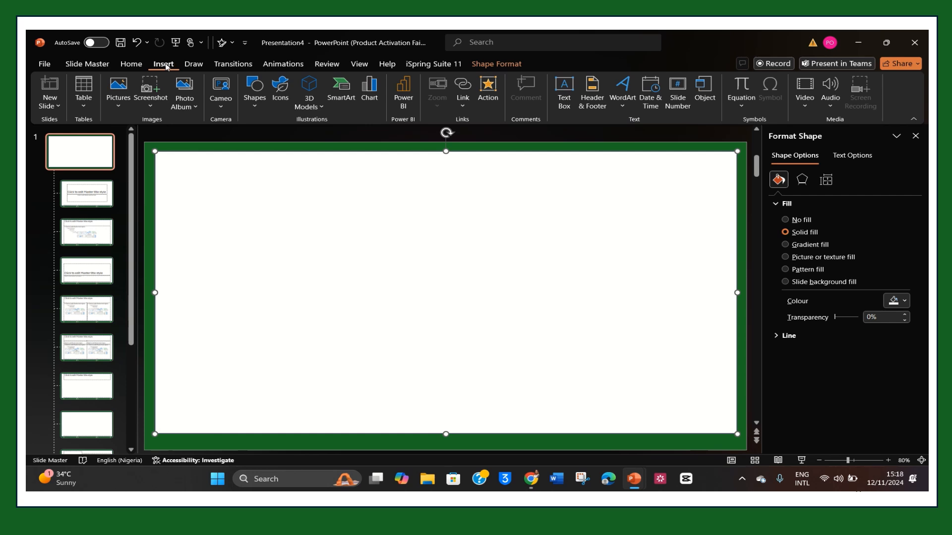
click(117, 94)
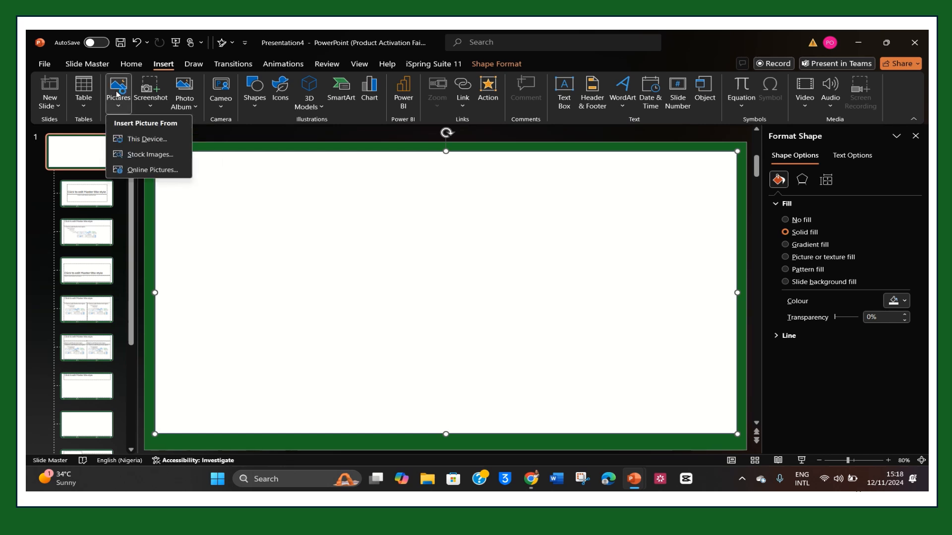
click(161, 141)
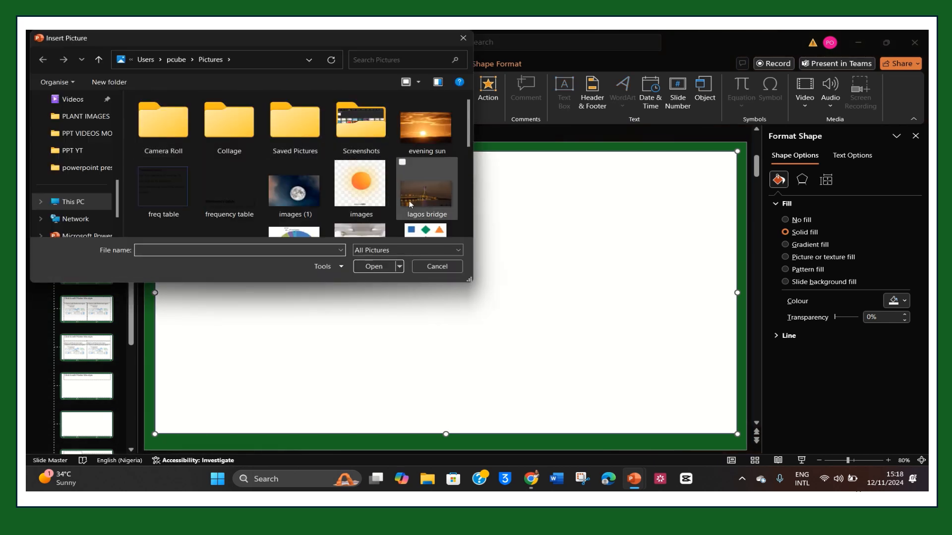
Browse the Pictures folder and its Camera Roll subfolder for a suitable image.
scroll(463, 210, down, 3)
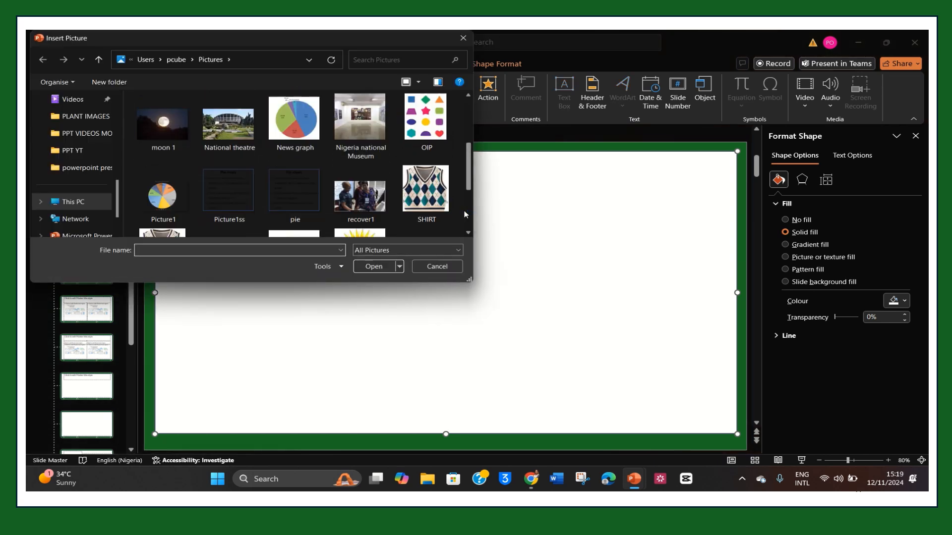
scroll(465, 214, down, 3)
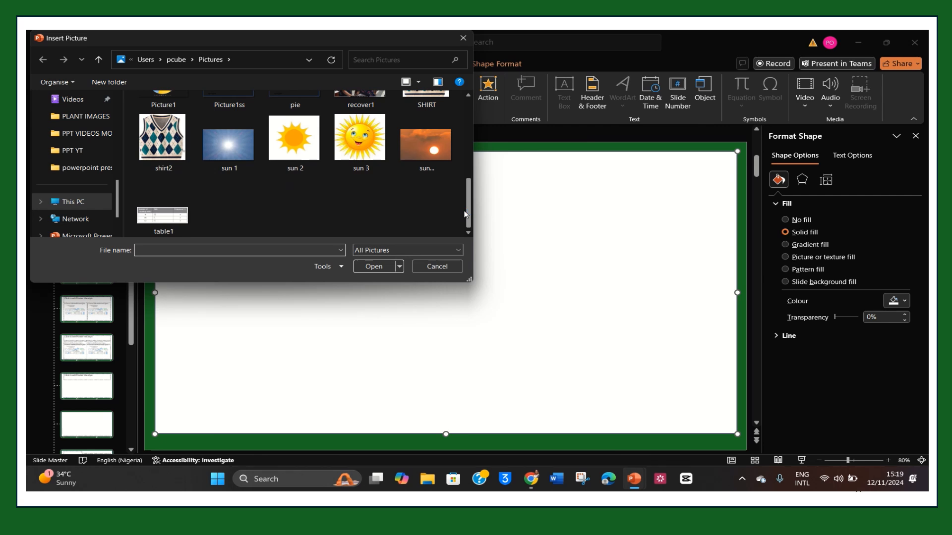
click(470, 149)
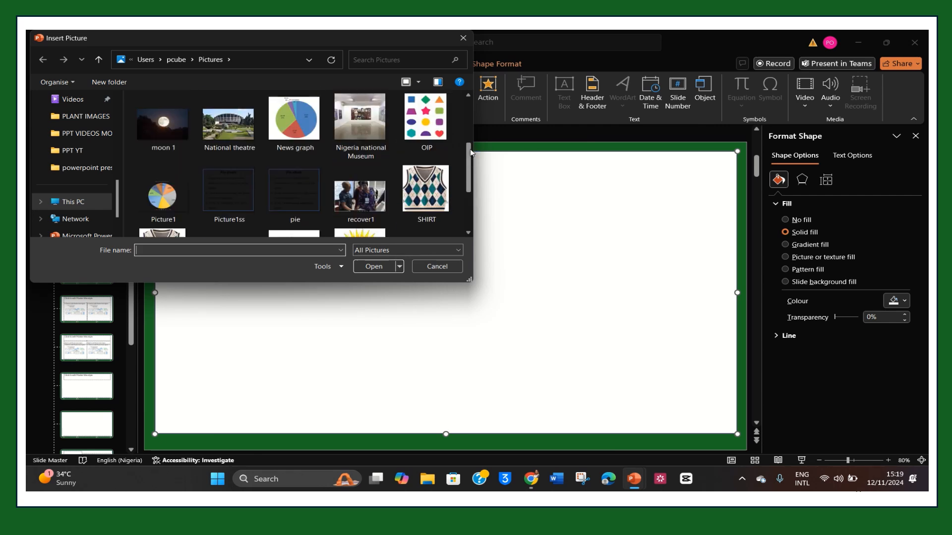
click(469, 119)
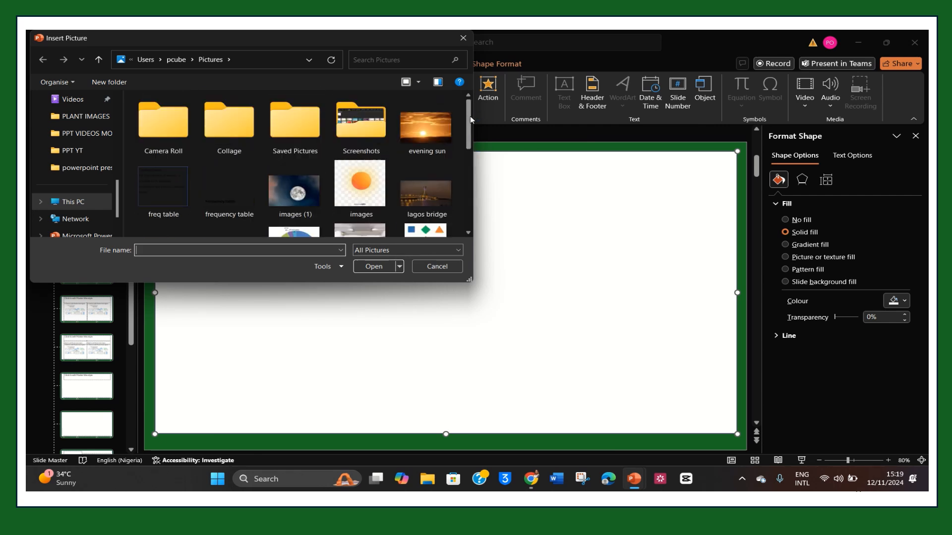
click(467, 206)
click(467, 207)
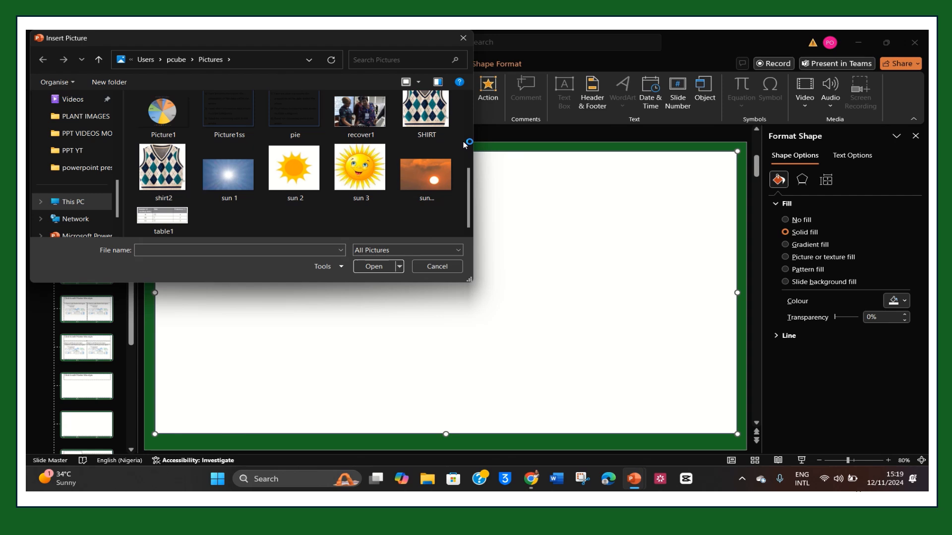
scroll(469, 140, up, 3)
scroll(469, 140, up, 3)
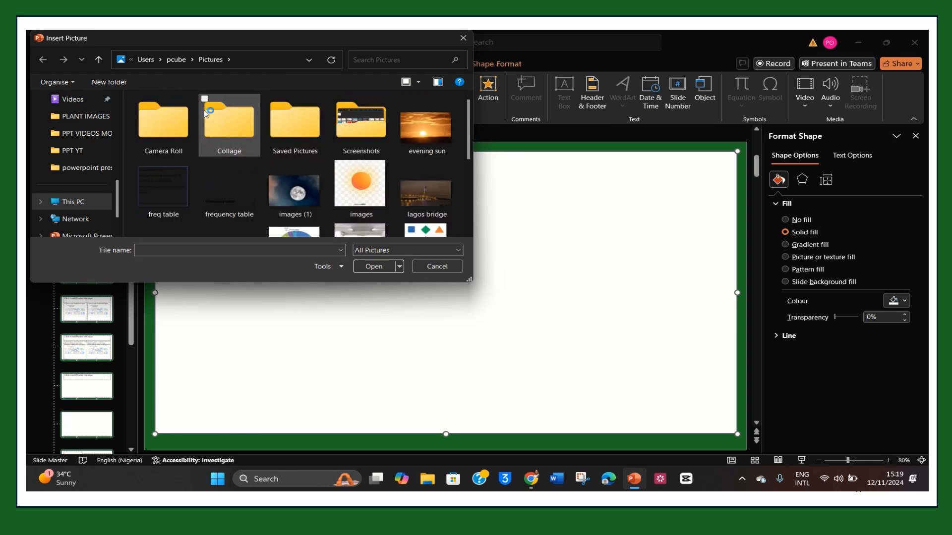
double_click(172, 115)
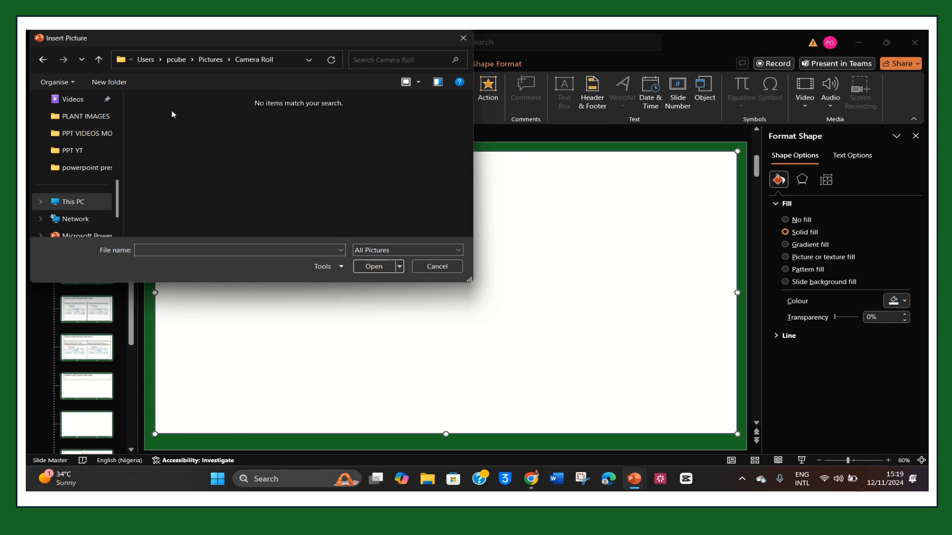
click(99, 59)
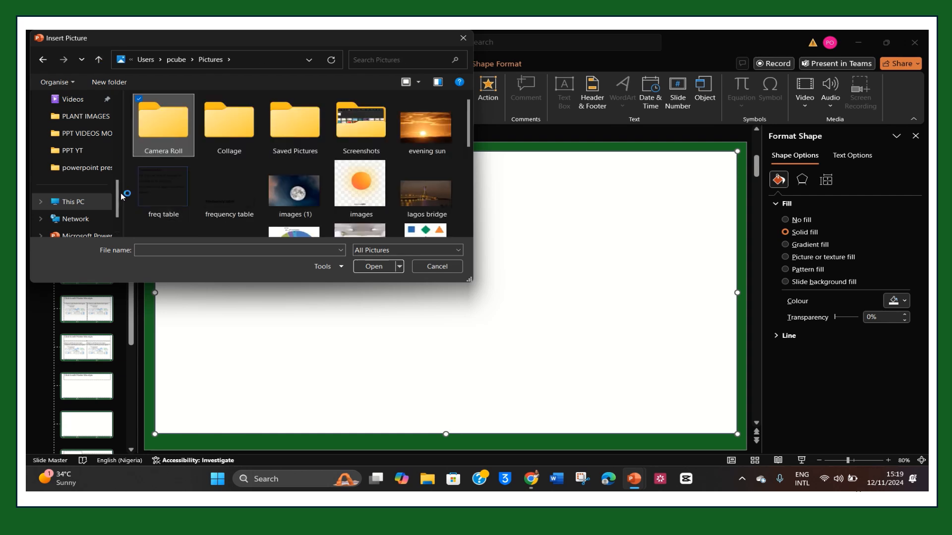
Insert the leaves picture from the PLANT IMAGES folder and shrink it to about 1.98 × 2.59 cm in the white rectangle's lower-right corner.
click(100, 123)
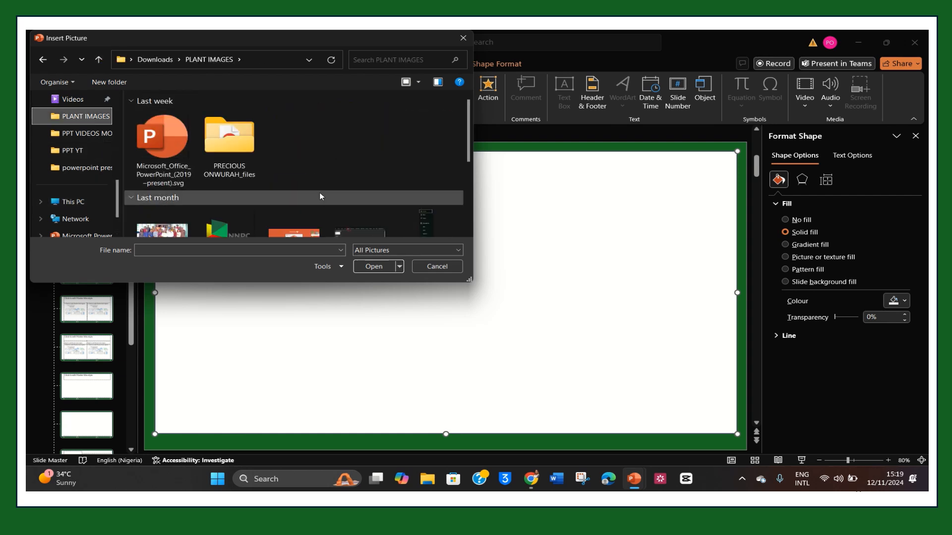
scroll(471, 223, down, 5)
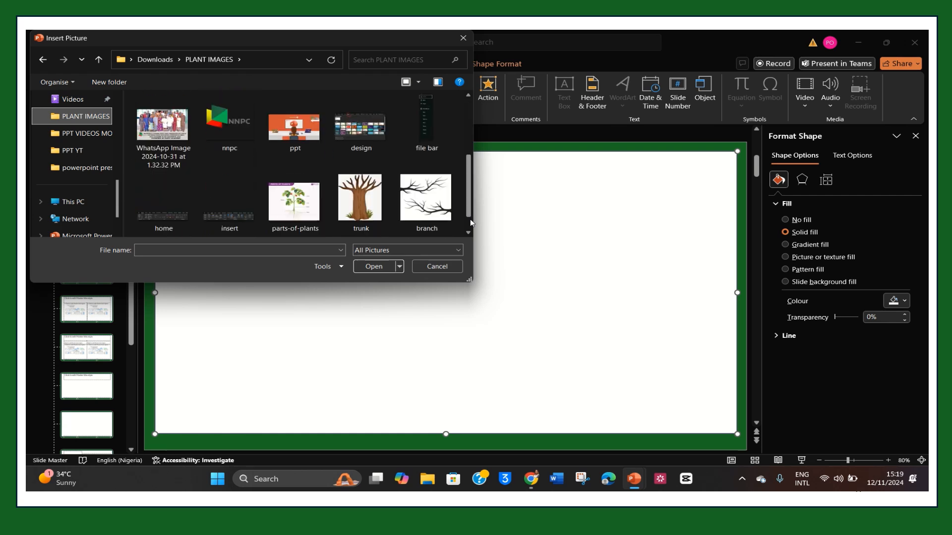
scroll(471, 223, down, 5)
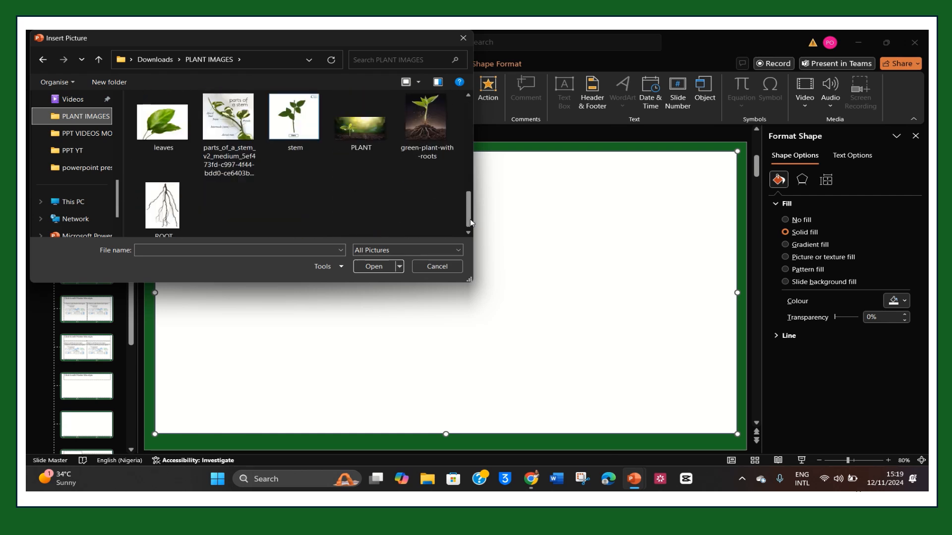
click(154, 133)
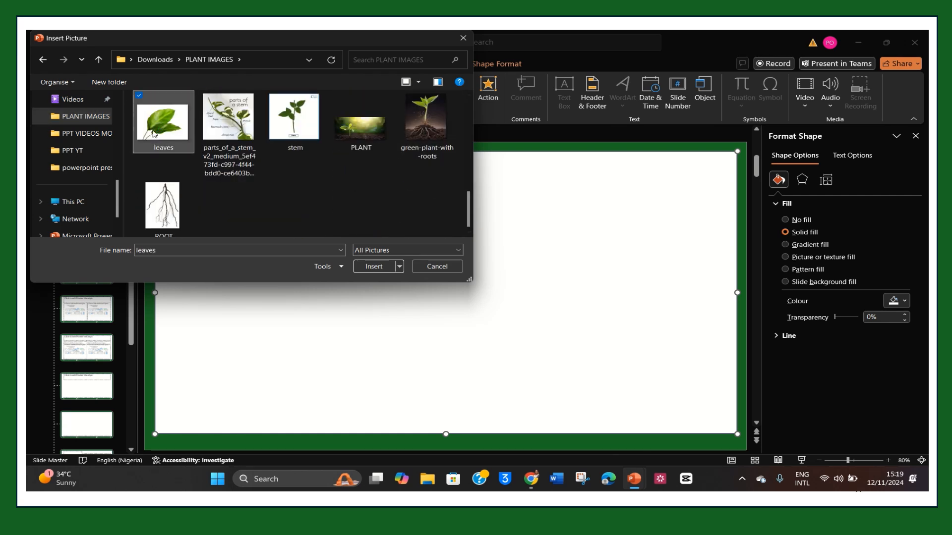
click(377, 267)
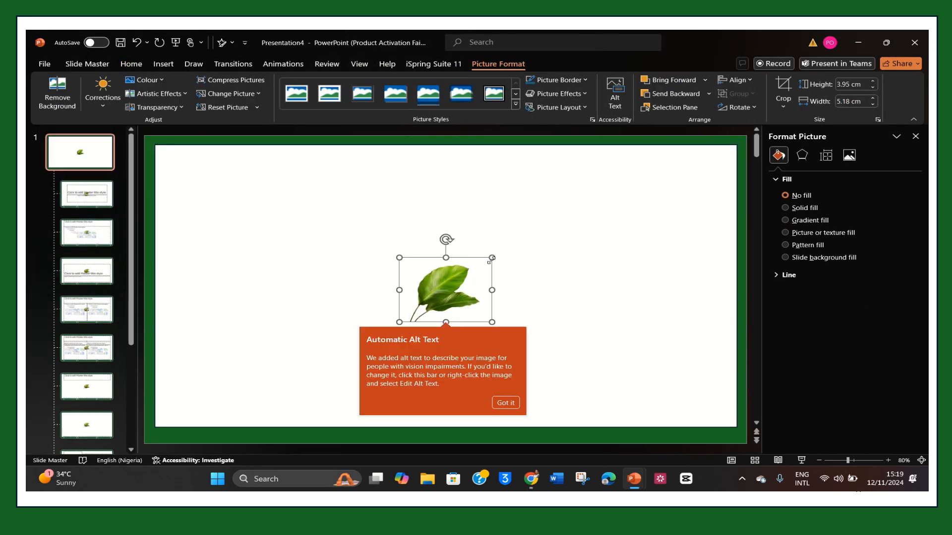
drag(399, 257, 709, 396)
click(483, 286)
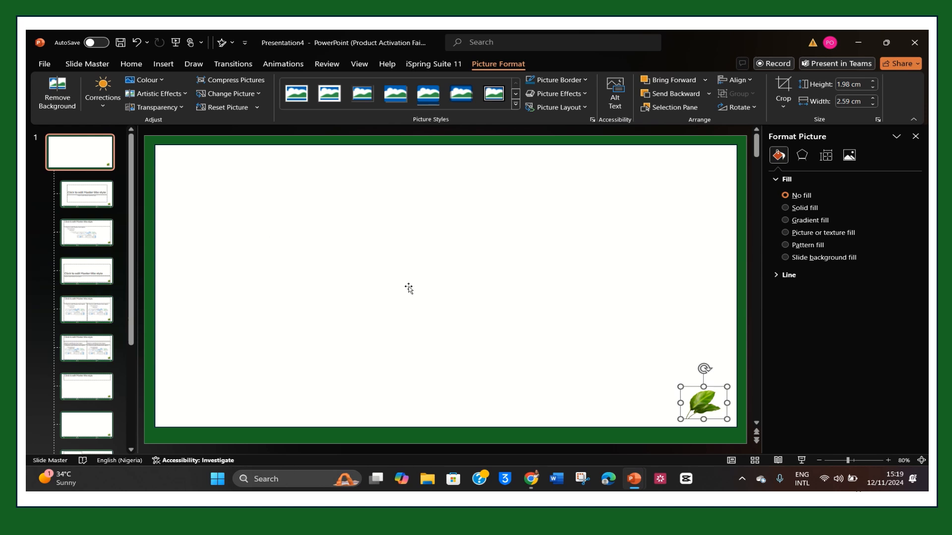
Look through several layouts under the slide master to check the green border and leaf picture on them.
click(87, 199)
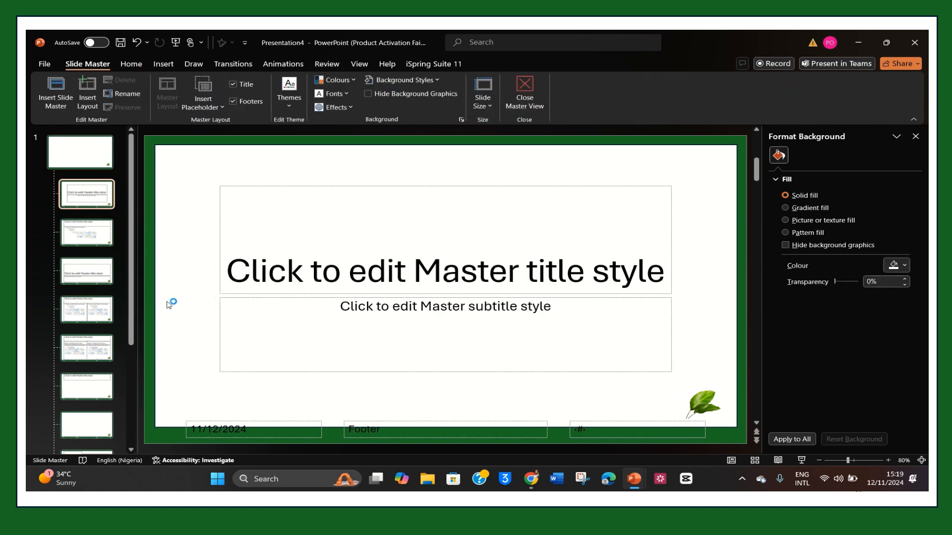
click(110, 276)
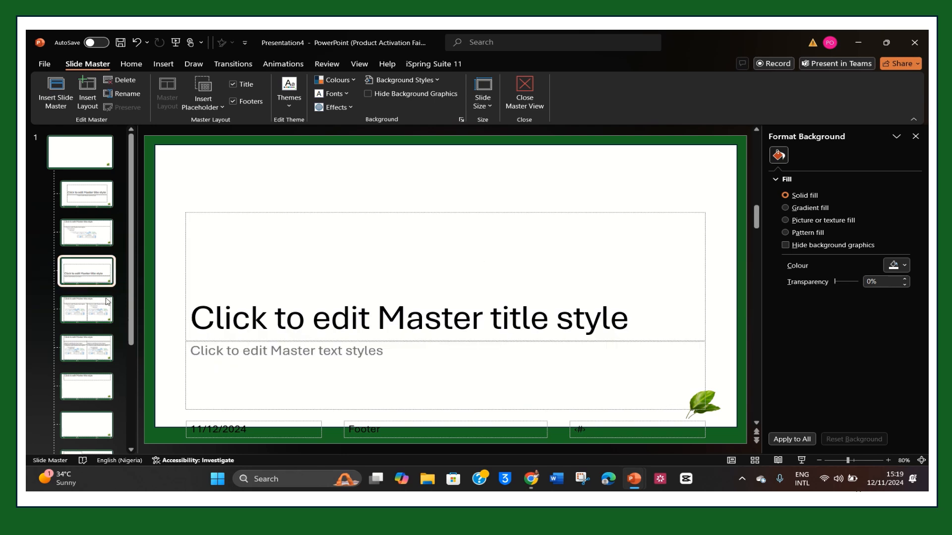
click(96, 327)
drag(101, 354, 105, 376)
click(103, 382)
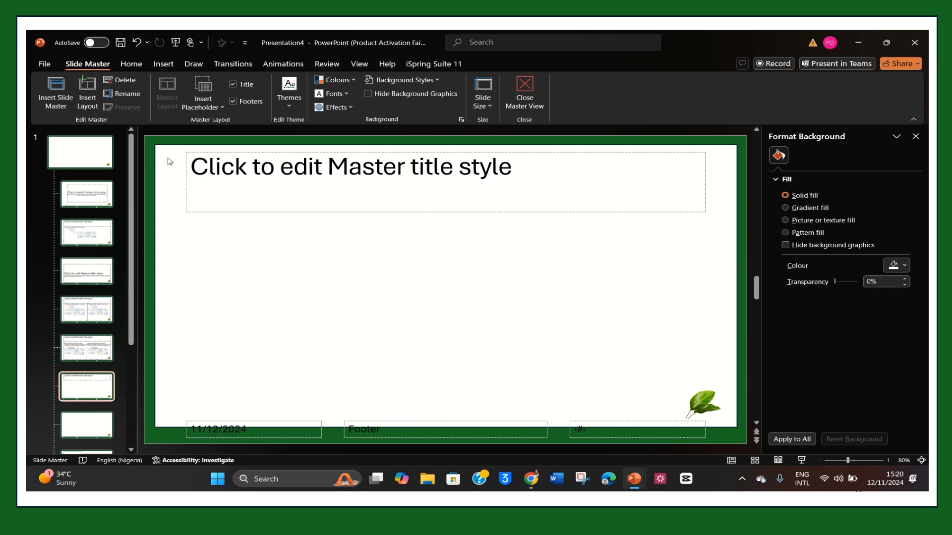
Draw an oval about 1.3 cm high and 1.14 cm wide in the upper-left corner of the slide master's white area.
click(90, 155)
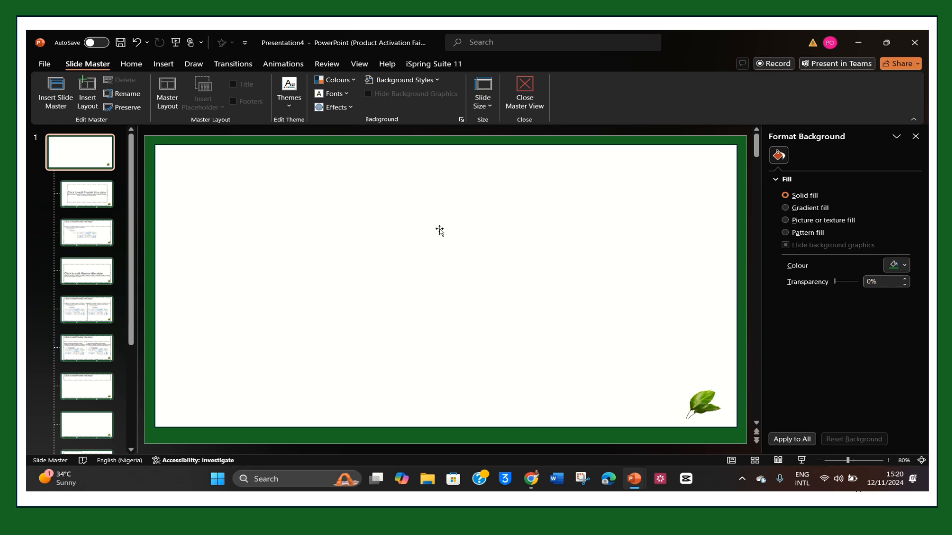
click(158, 65)
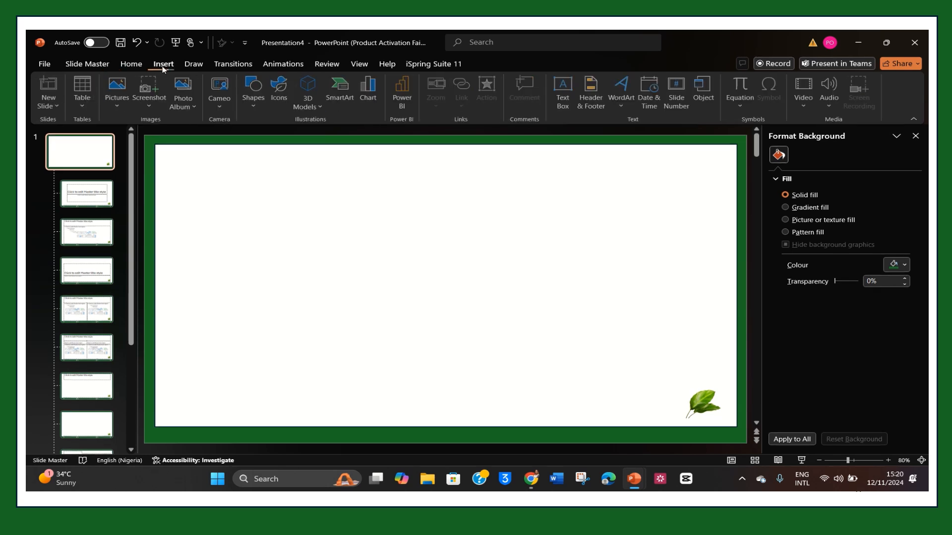
click(266, 105)
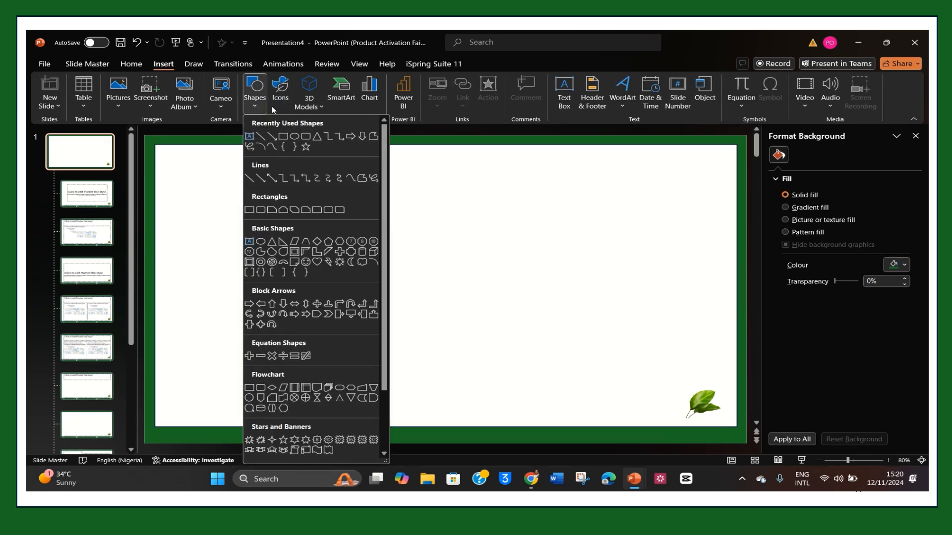
click(295, 134)
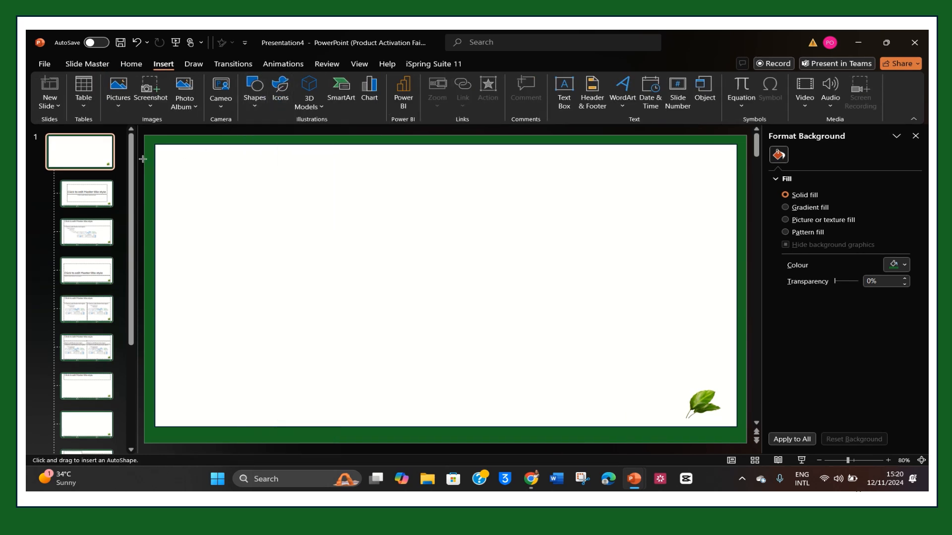
drag(174, 170, 195, 192)
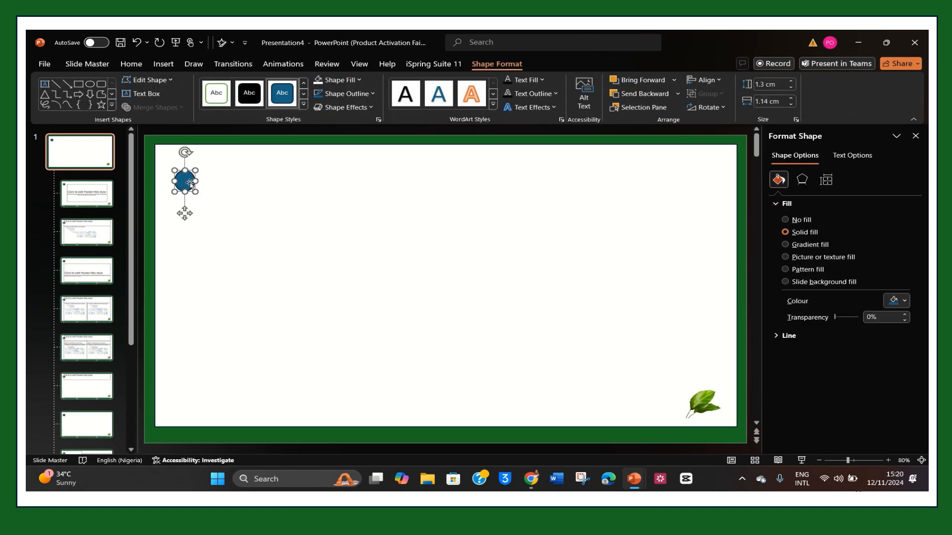
Duplicate the blue oval six times in an evenly spaced column along the white area's left side and check the layouts.
key(ctrl+d)
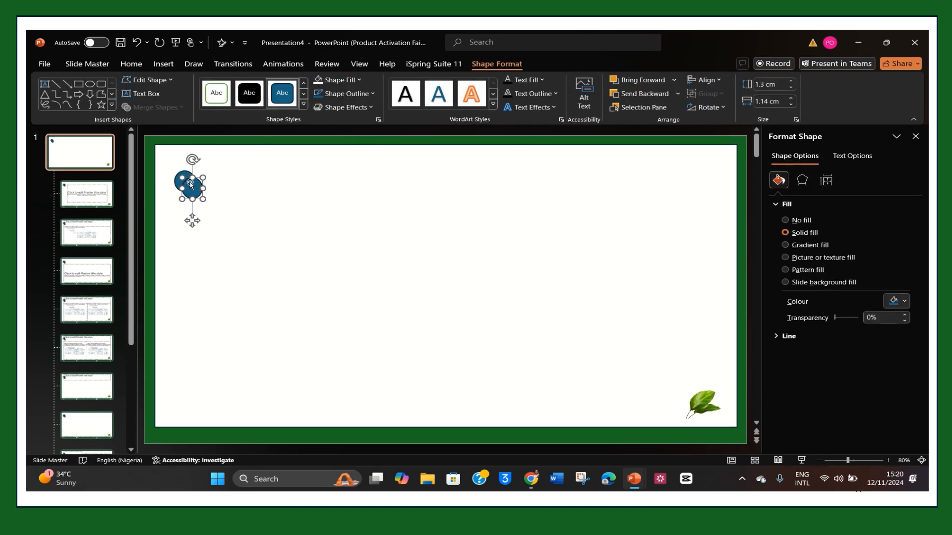
drag(190, 184, 180, 216)
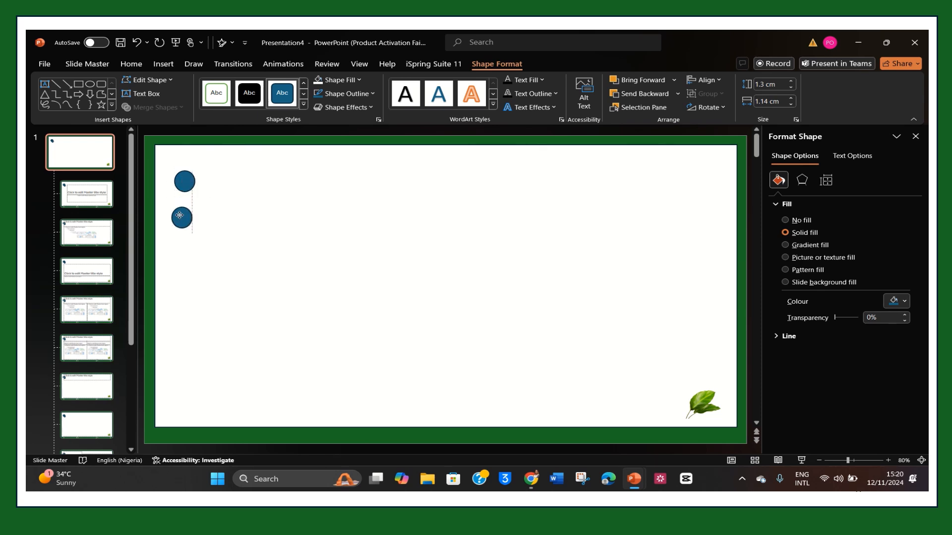
key(ctrl+d)
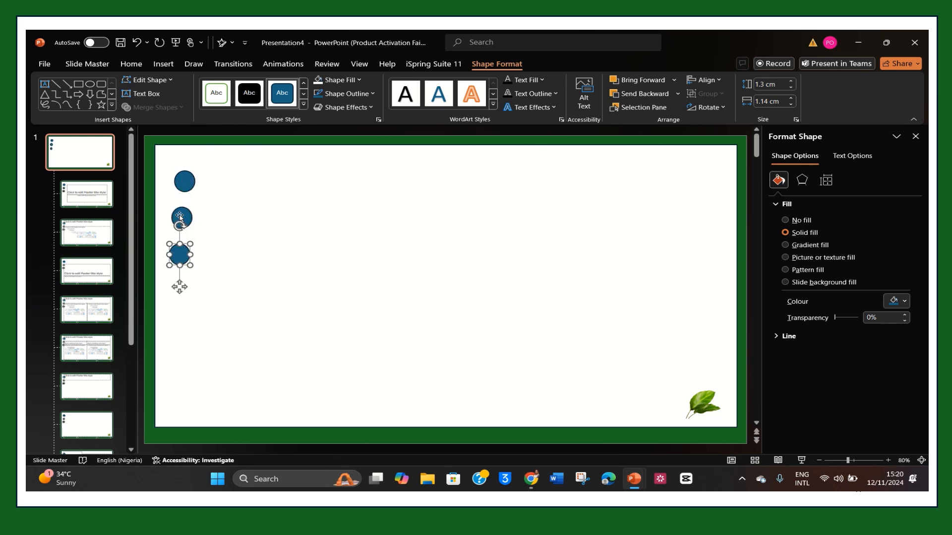
key(ctrl+d)
key(ctrl+d)
key(ctrl+d)
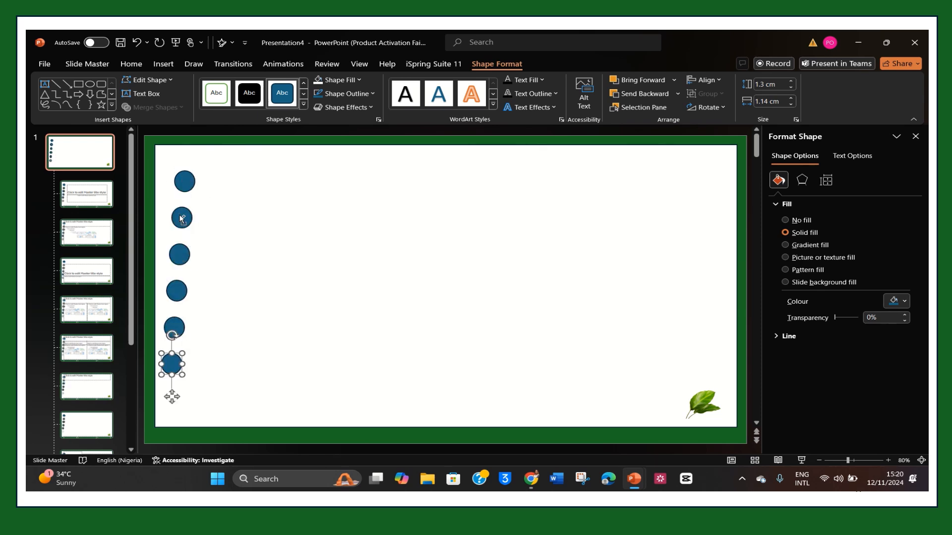
key(ctrl+d)
click(83, 199)
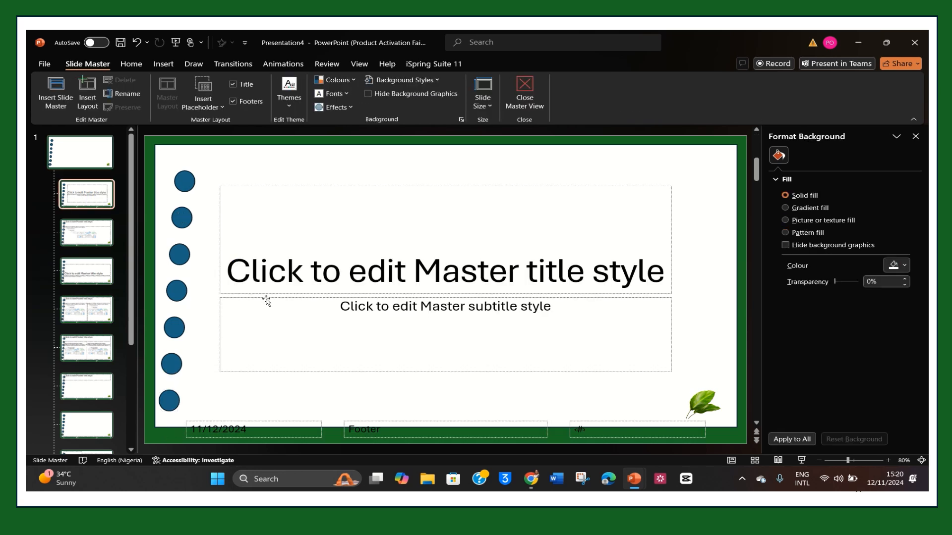
click(95, 304)
Undo the drawing and duplication of all the blue ovals on the slide master.
click(77, 153)
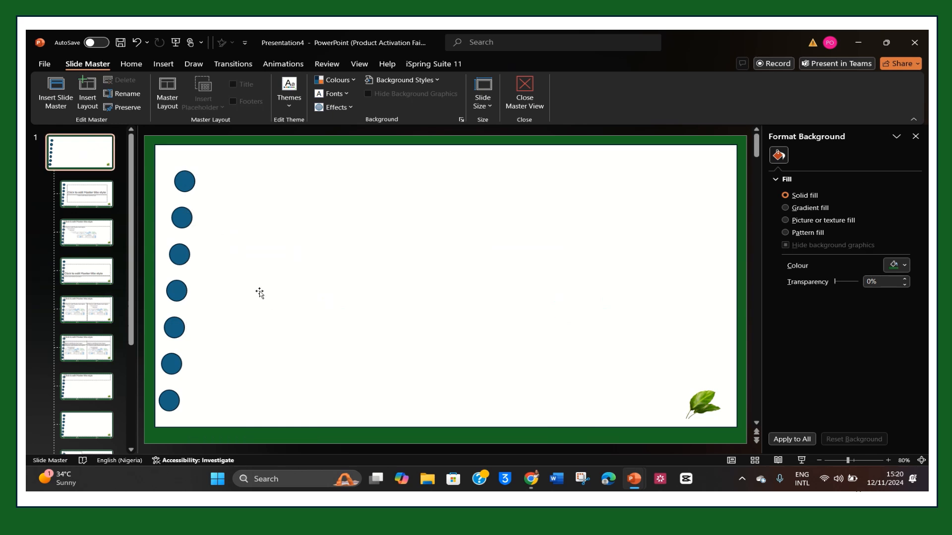
key(ctrl+z)
key(ctrl+z)
key(ctrl+z)
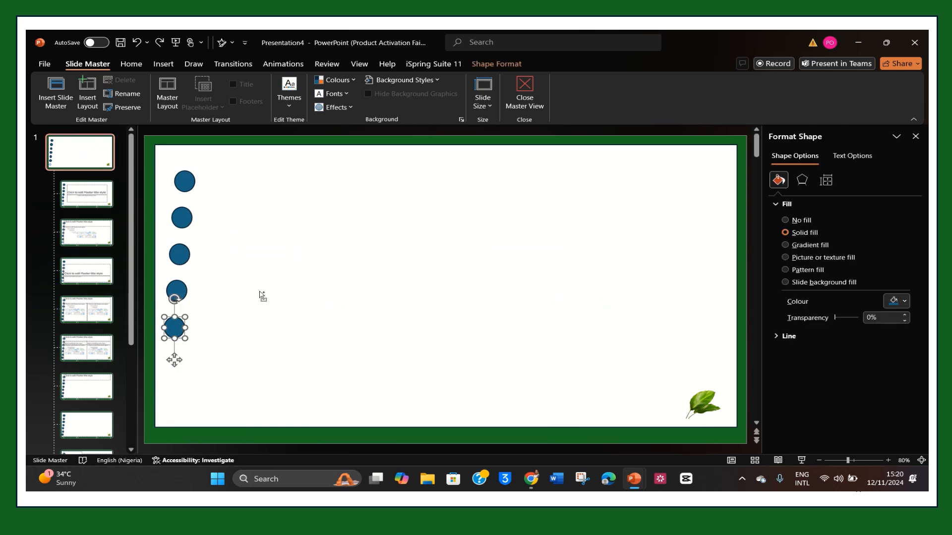
key(ctrl+z)
key(ctrl+z)
key(ctrl+z)
key(ctrl+z)
key(ctrl+z)
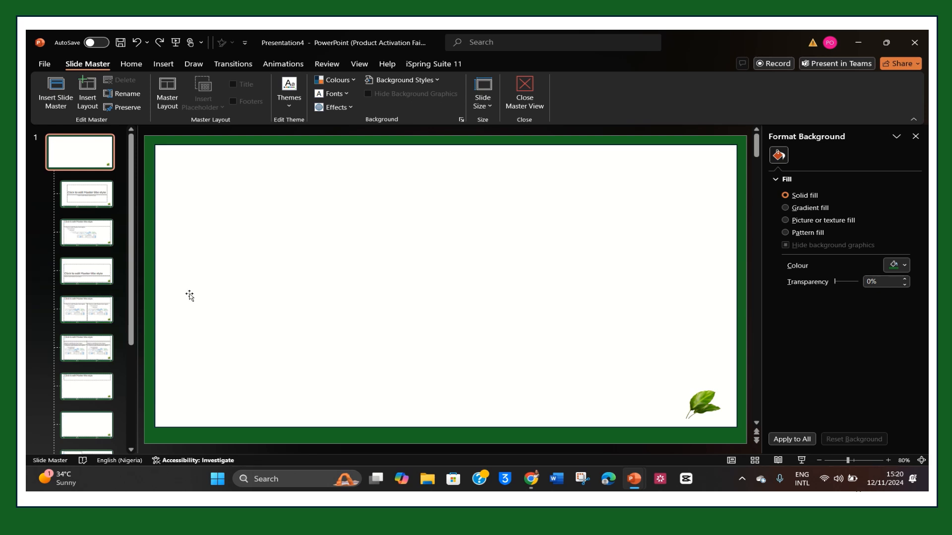
Delete all title, subtitle and footer placeholders from the first layout under the slide master.
click(83, 207)
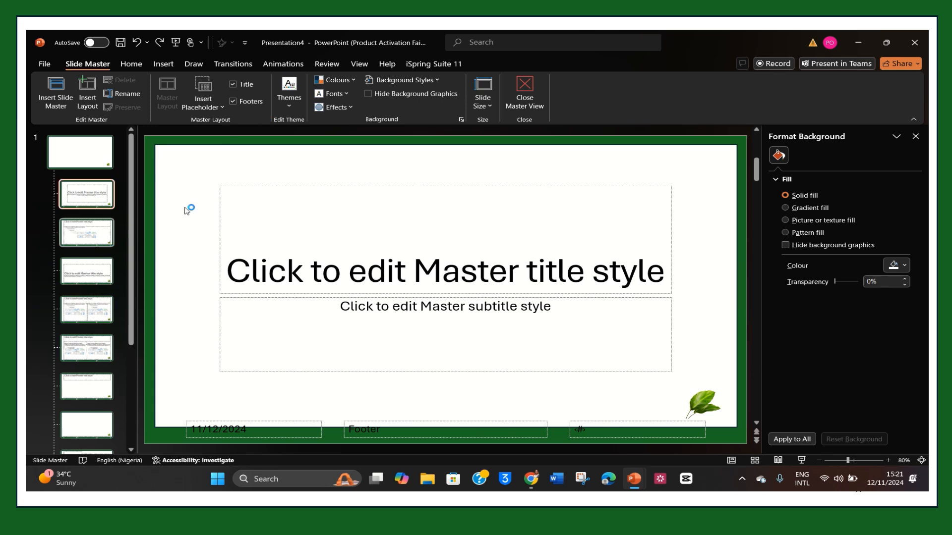
click(343, 190)
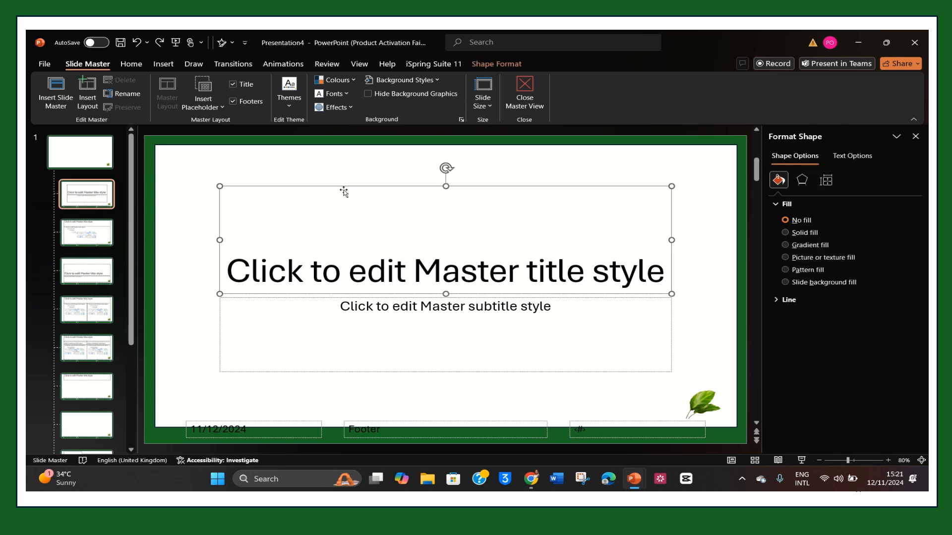
key(ctrl+a)
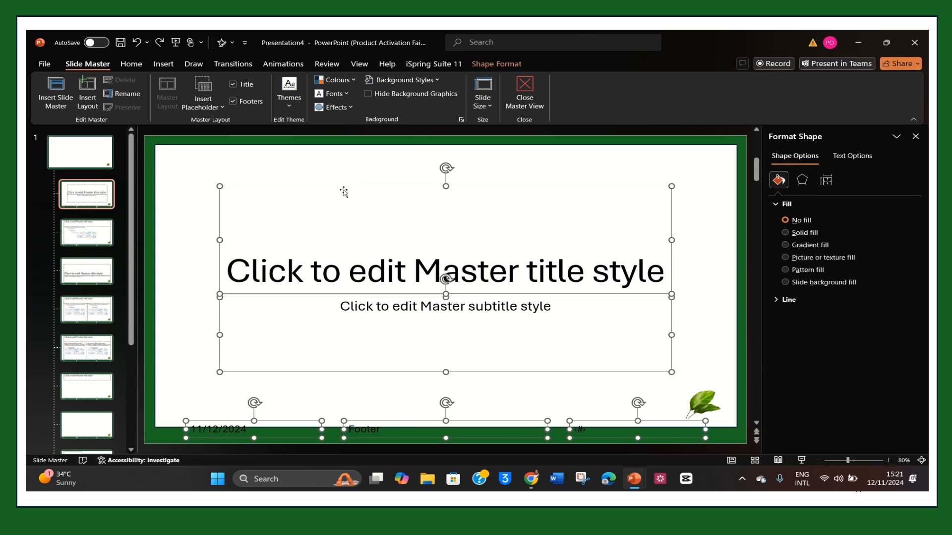
key(Delete)
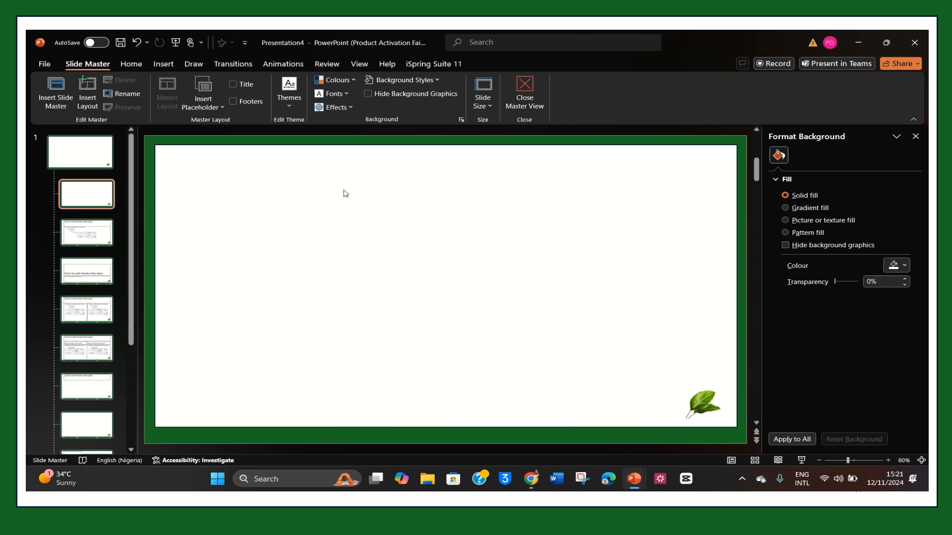
click(64, 158)
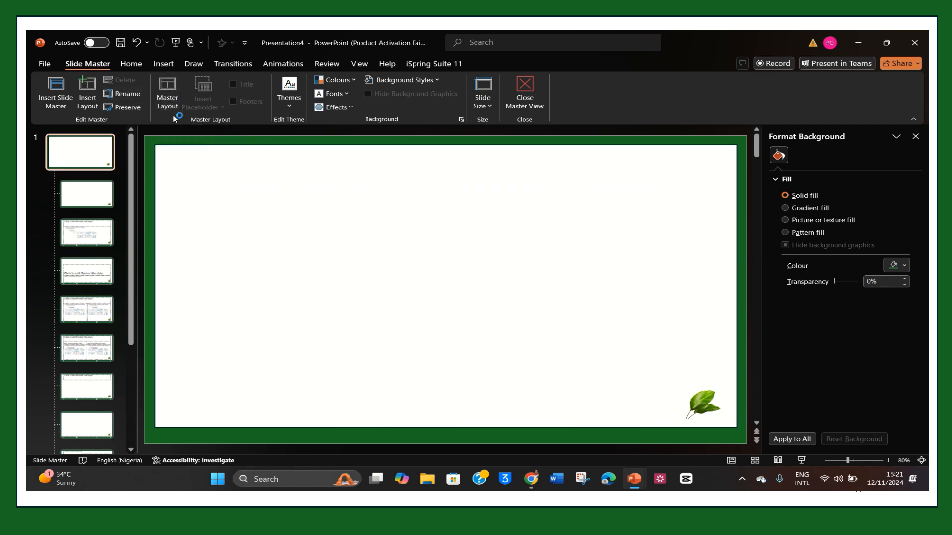
click(168, 99)
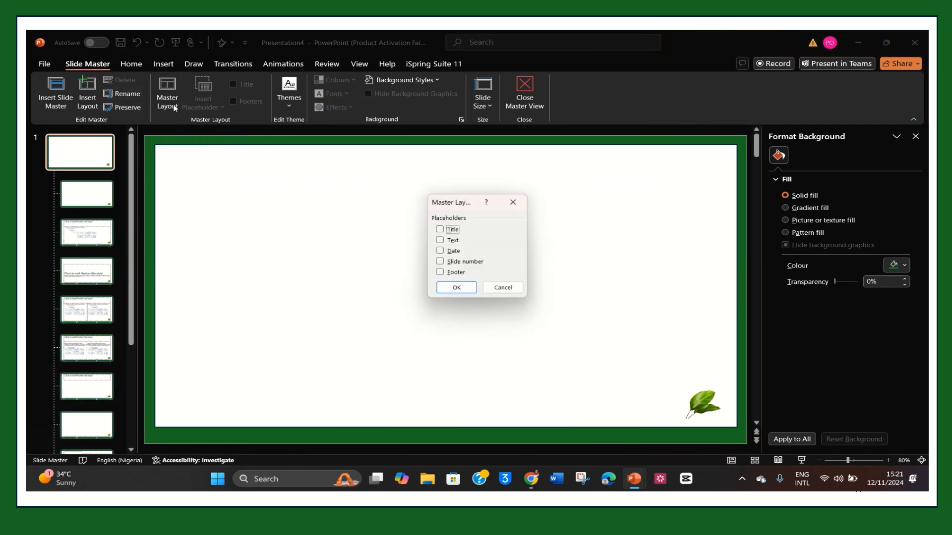
click(504, 289)
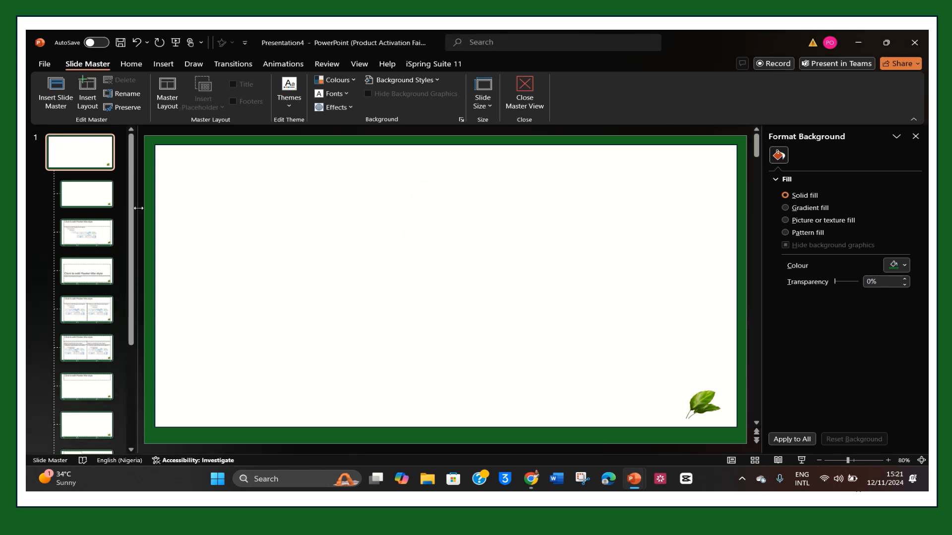
Insert a text placeholder about 12.62 cm high and 28.23 cm wide across the first layout's white area.
click(99, 193)
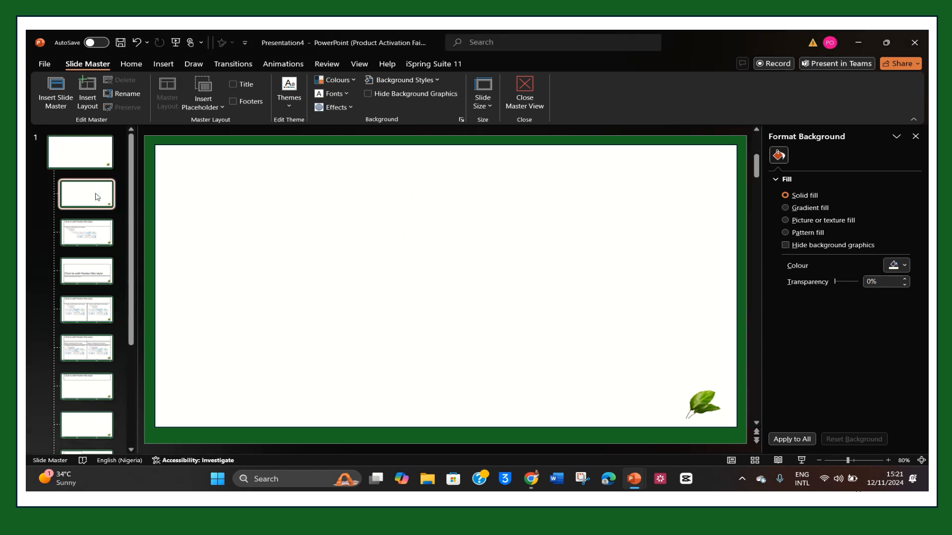
click(207, 109)
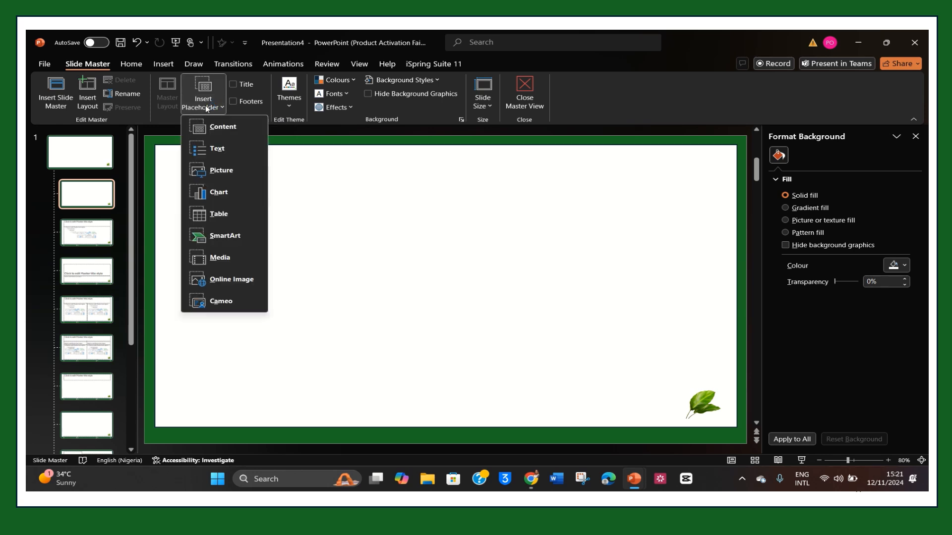
click(212, 149)
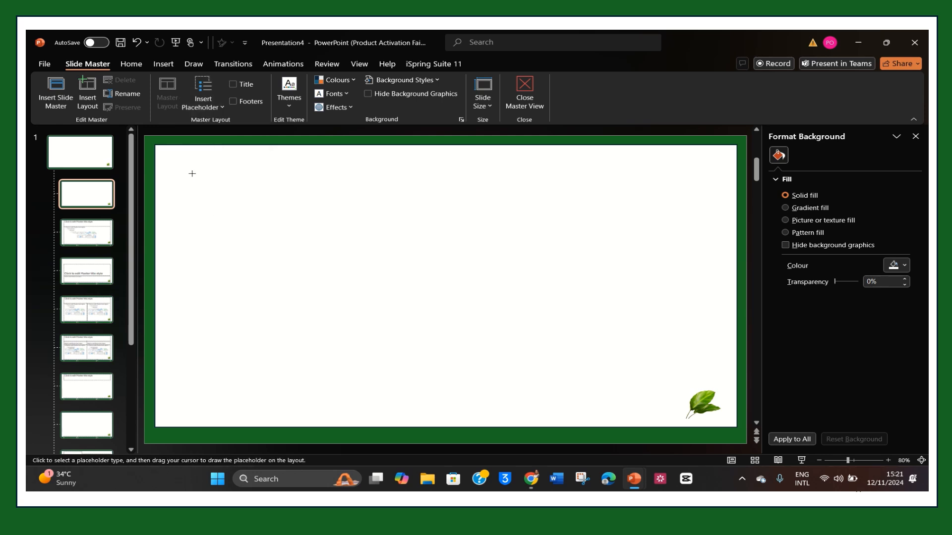
drag(189, 175, 691, 380)
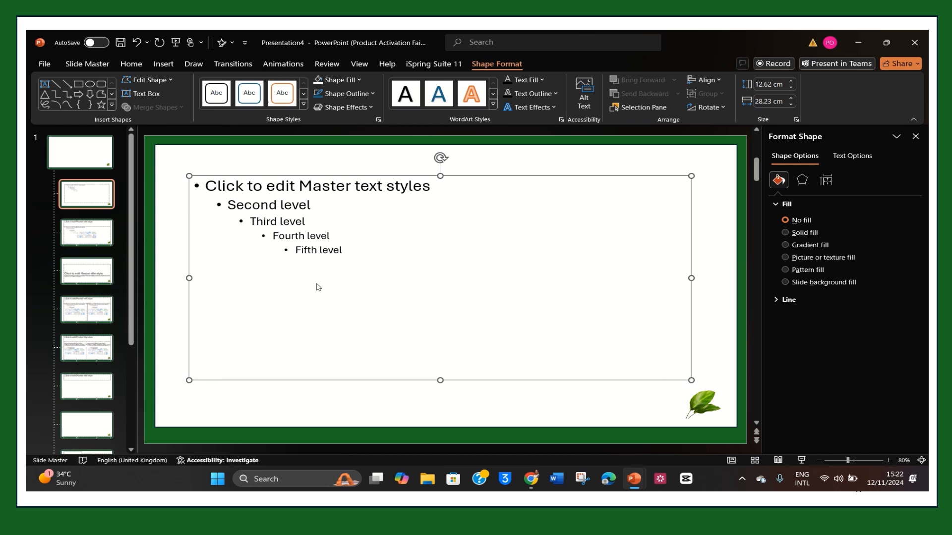
Delete all title, content and footer placeholders from the second layout under the slide master.
click(109, 237)
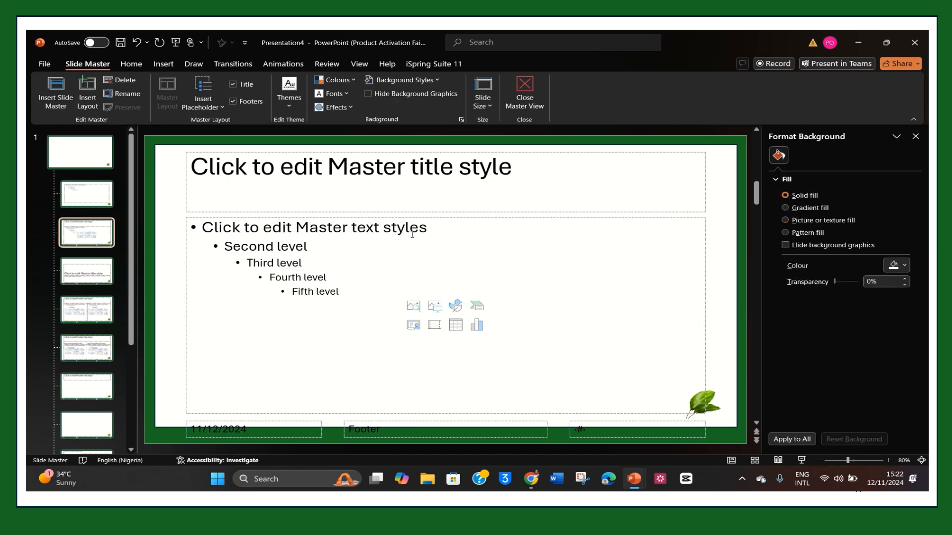
click(411, 229)
key(ctrl+a)
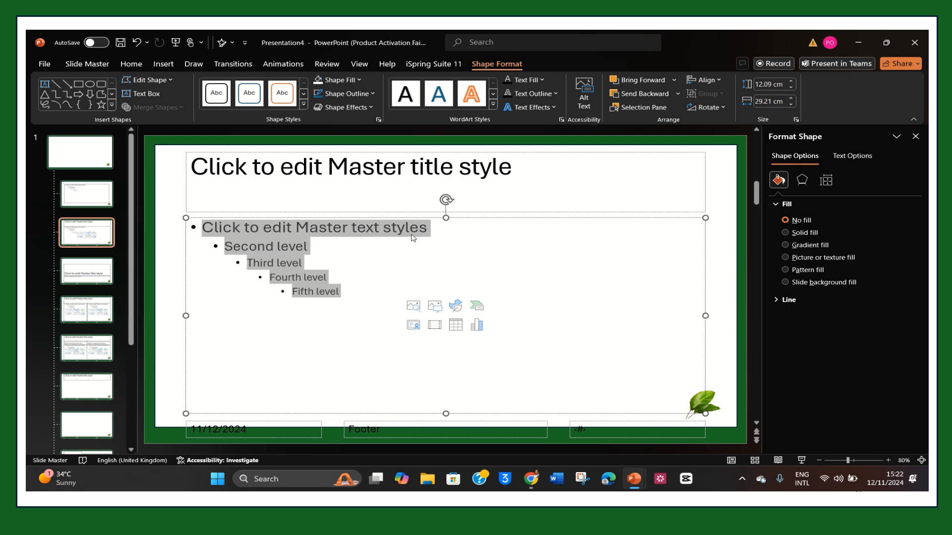
click(412, 218)
key(ctrl+a)
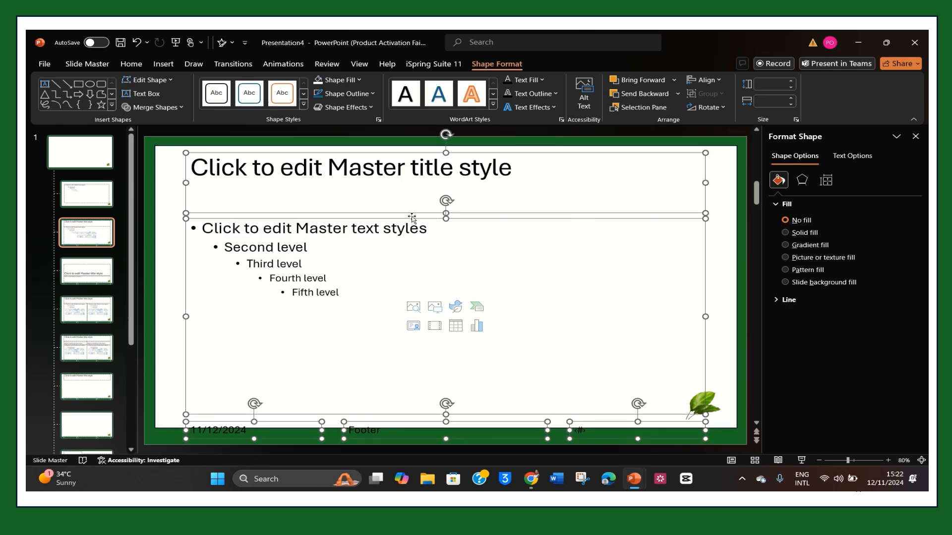
key(Delete)
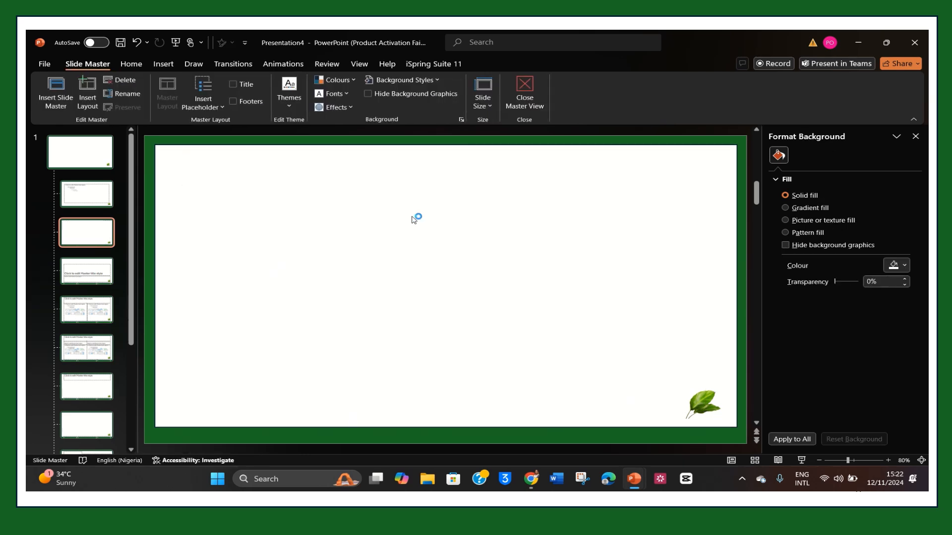
Start inserting a text placeholder on the emptied second layout.
click(220, 100)
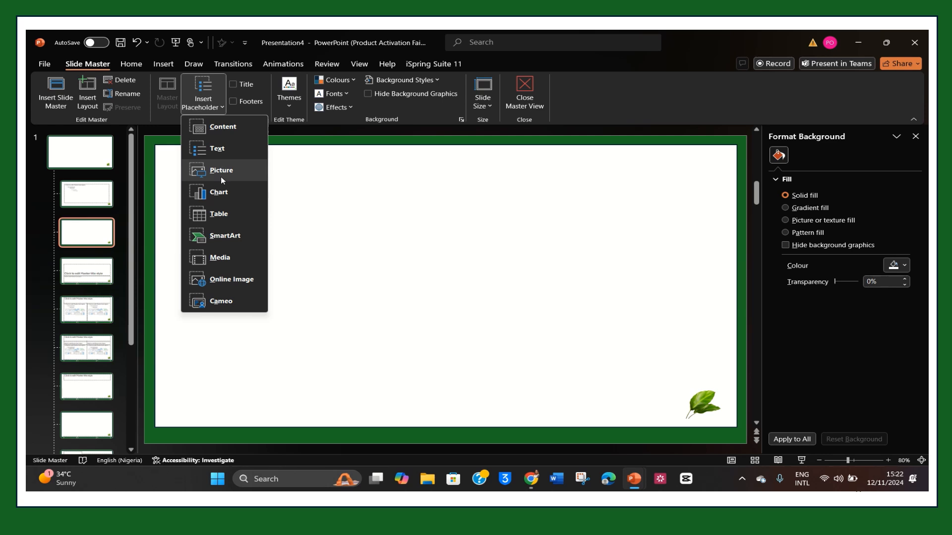
click(226, 155)
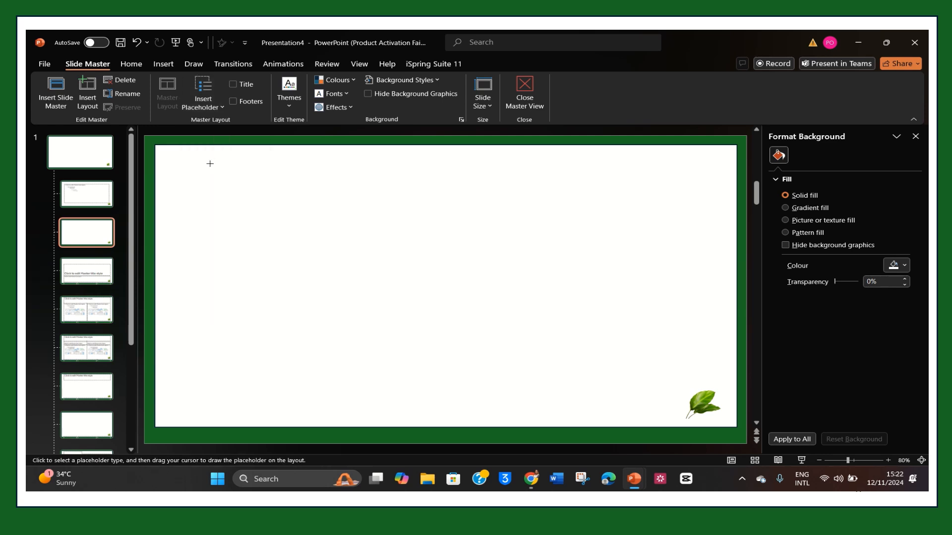